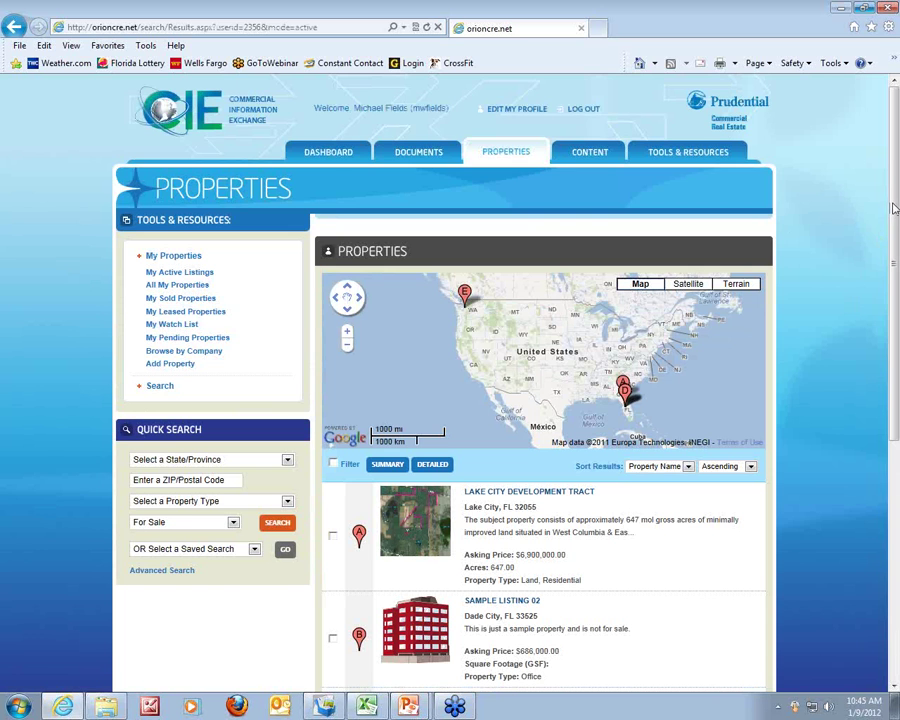
- Set the active property listings to show 15 results per page
scroll(885, 290, "down", 3)
left_click_drag(897, 335, 897, 401)
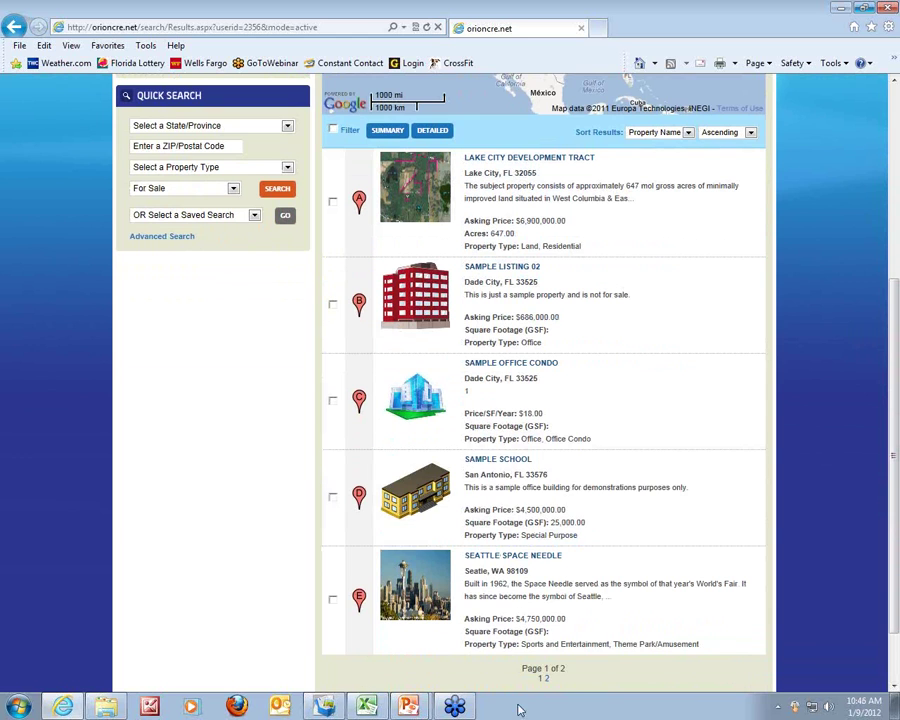
scroll(850, 421, "down", 1)
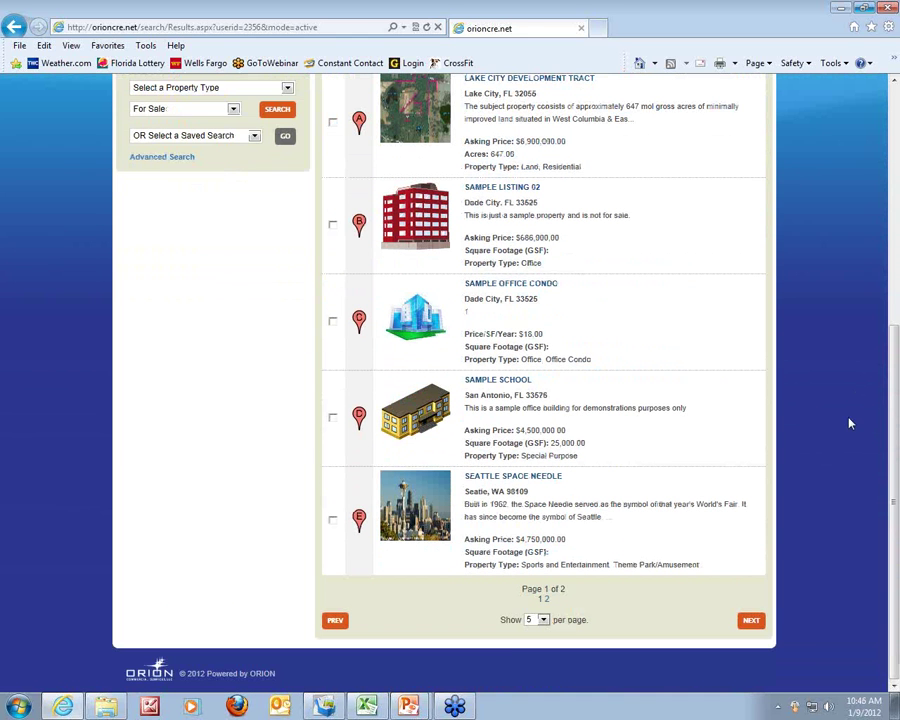
left_click(543, 621)
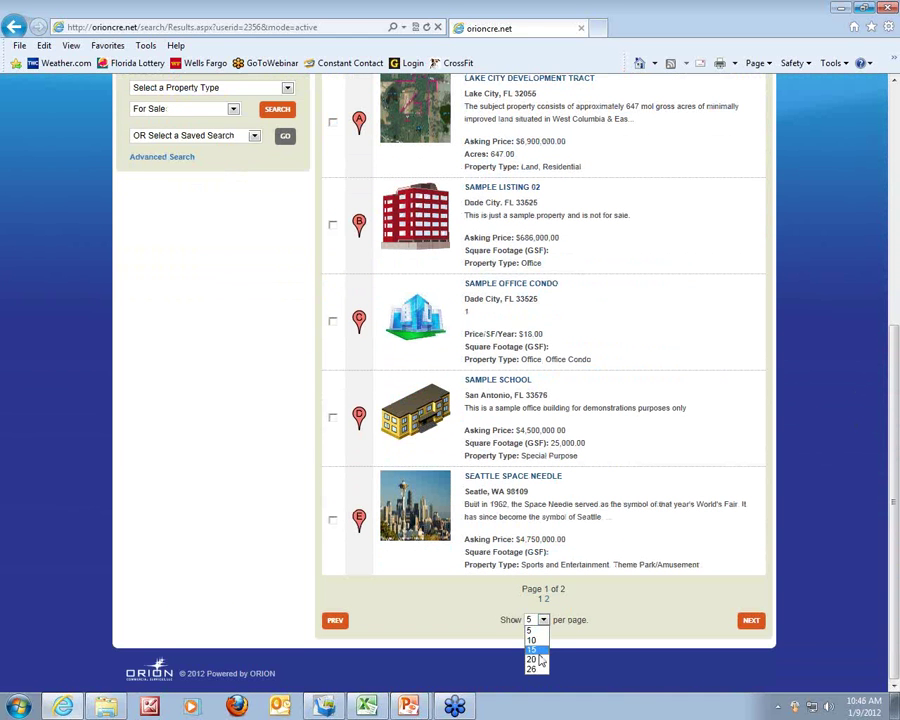
left_click(538, 660)
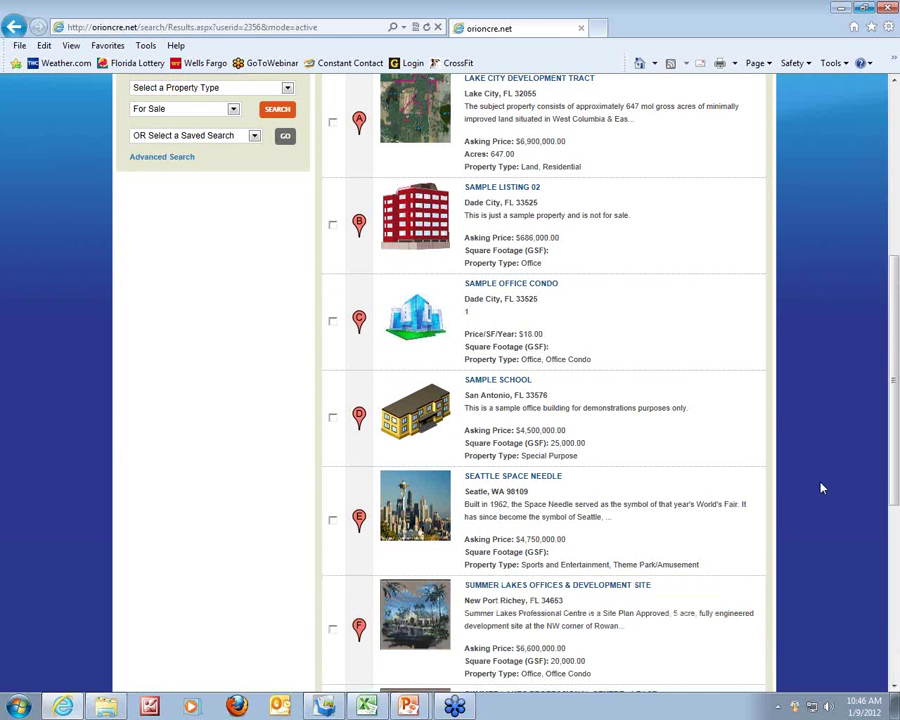
- Examine the expanded list of active listings from the Lake City Development Tract through the Turn Key Dental Suite, along with the map
scroll(816, 482, "down", 3)
scroll(810, 488, "up", 6)
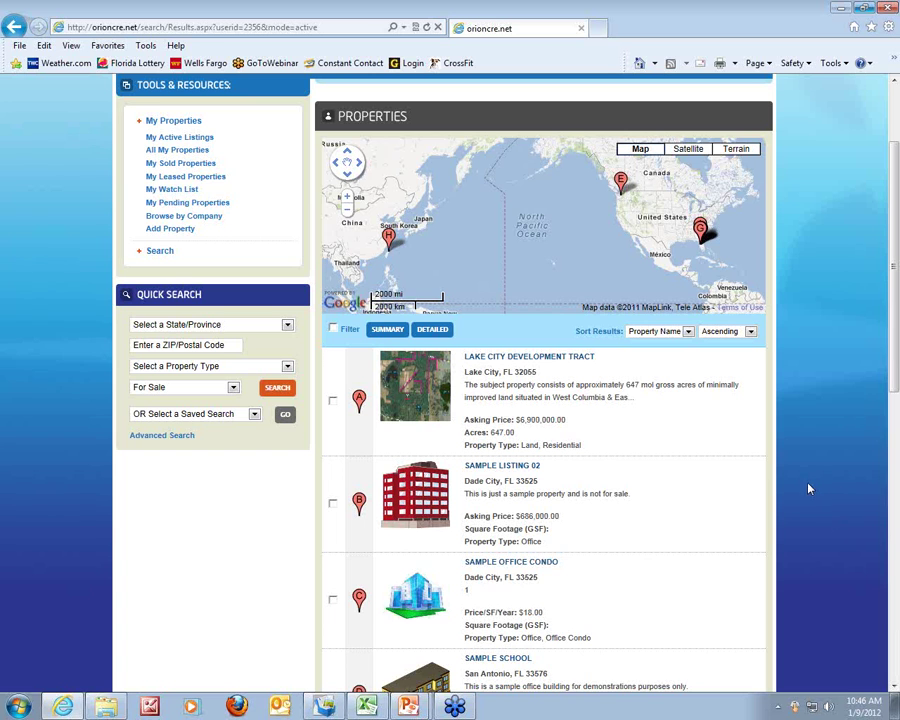
scroll(799, 456, "up", 2)
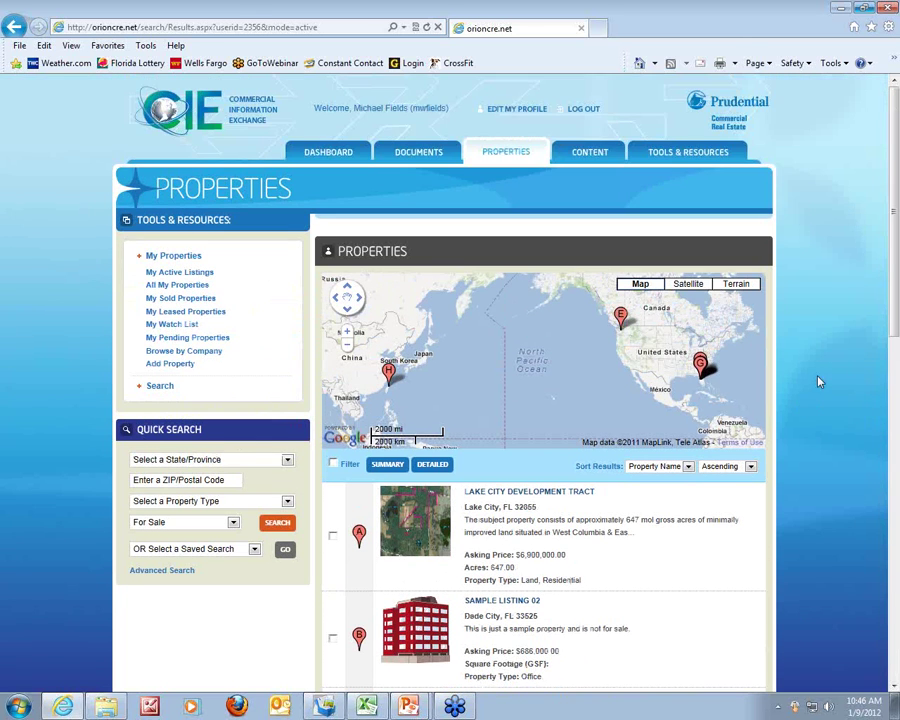
scroll(816, 377, "down", 4)
scroll(809, 403, "down", 5)
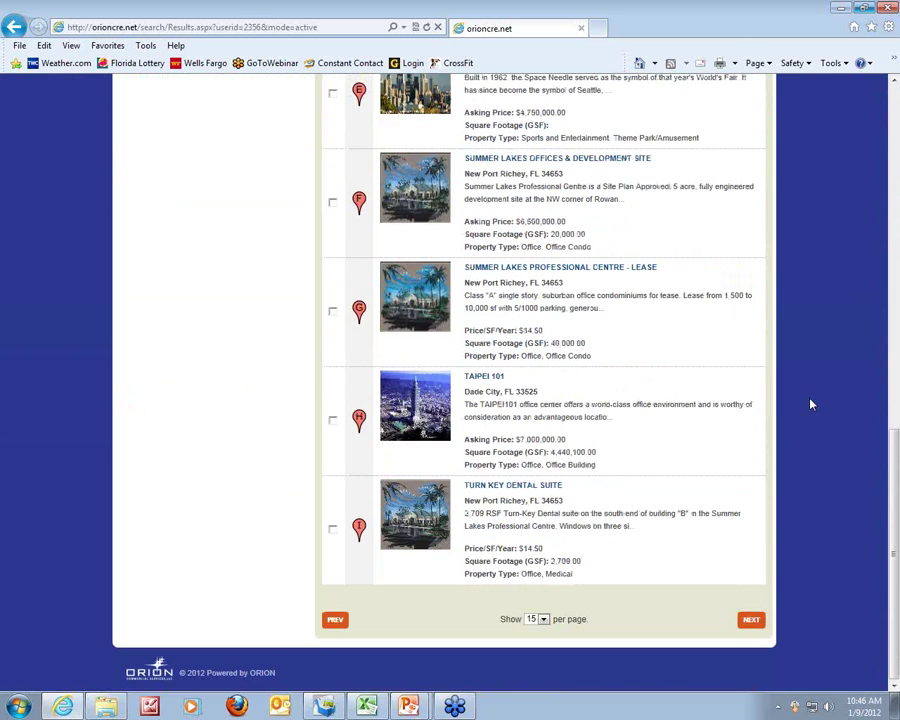
scroll(811, 404, "up", 5)
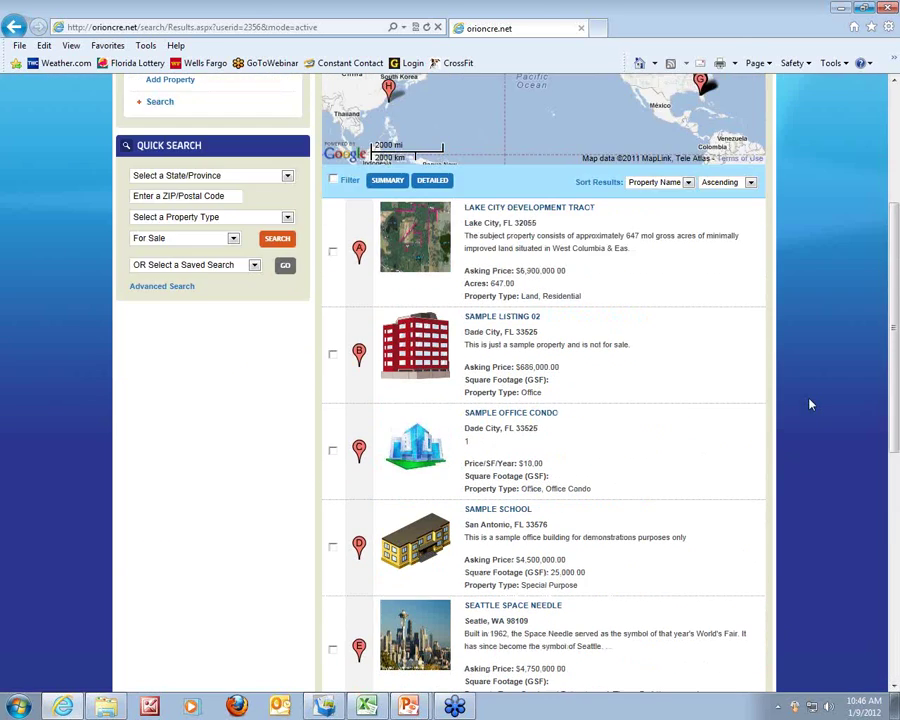
scroll(810, 404, "down", 5)
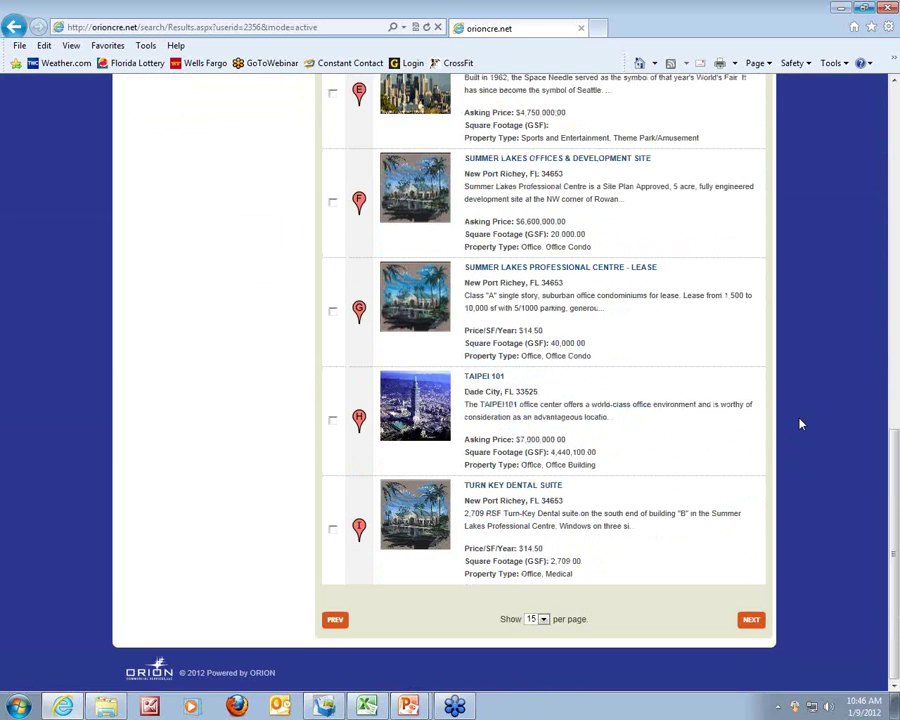
scroll(800, 424, "up", 6)
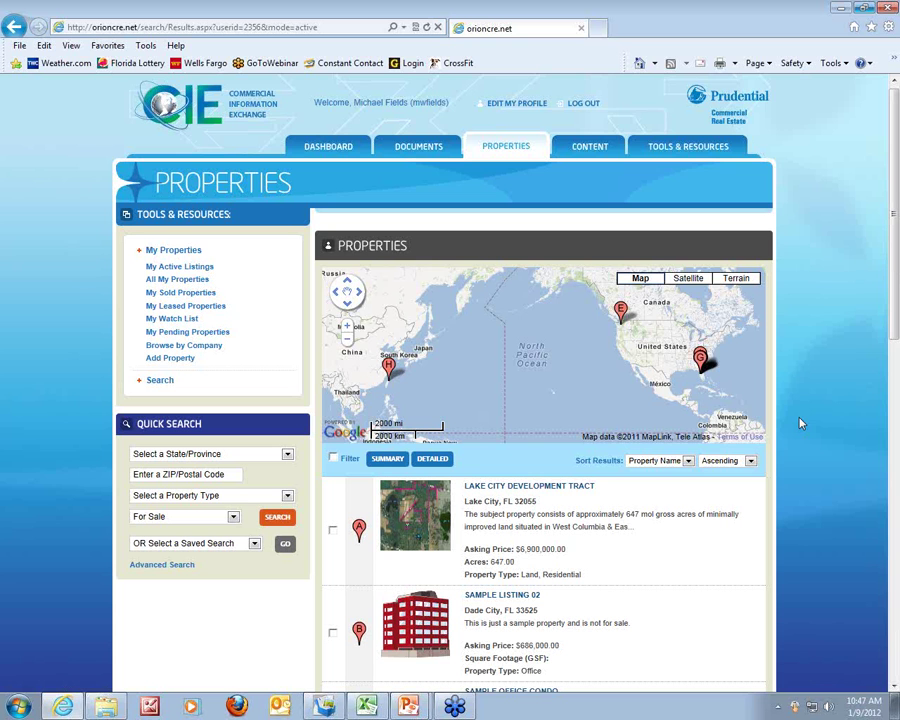
scroll(826, 392, "down", 10)
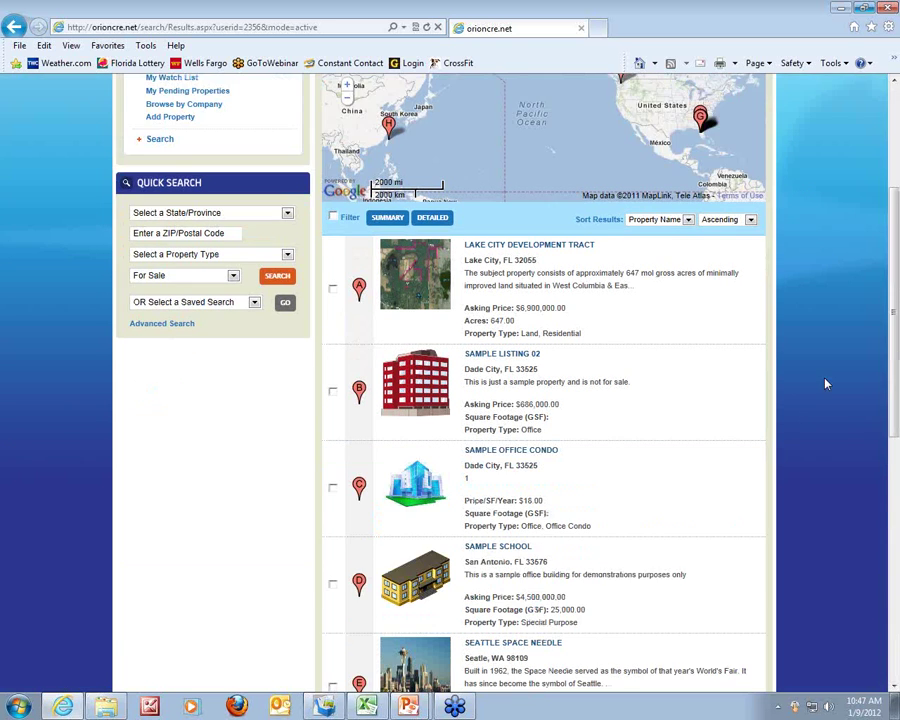
scroll(822, 379, "up", 10)
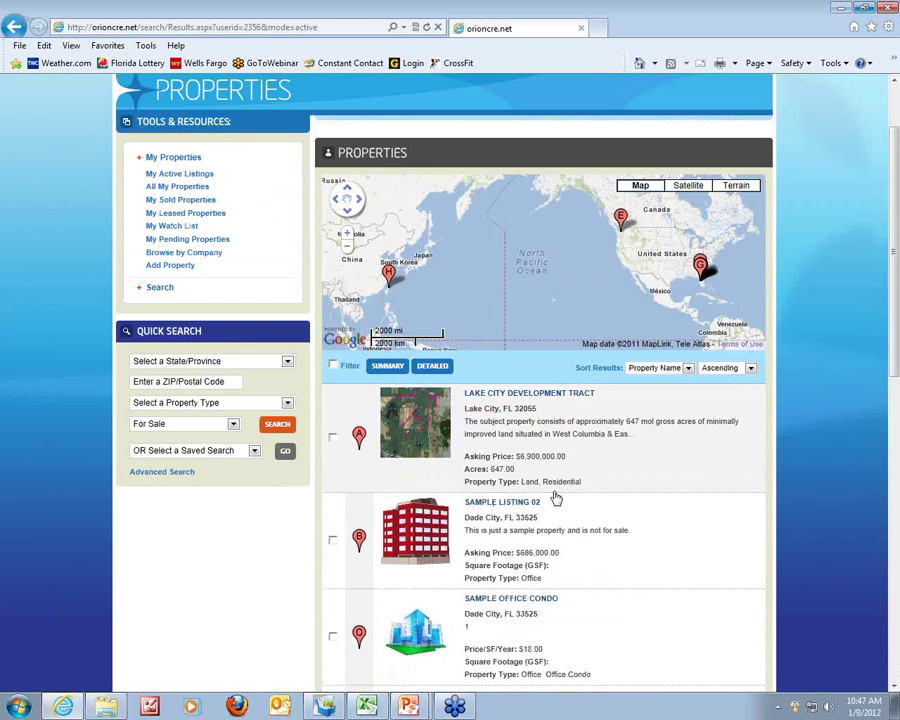
scroll(532, 498, "down", 3)
scroll(510, 418, "down", 3)
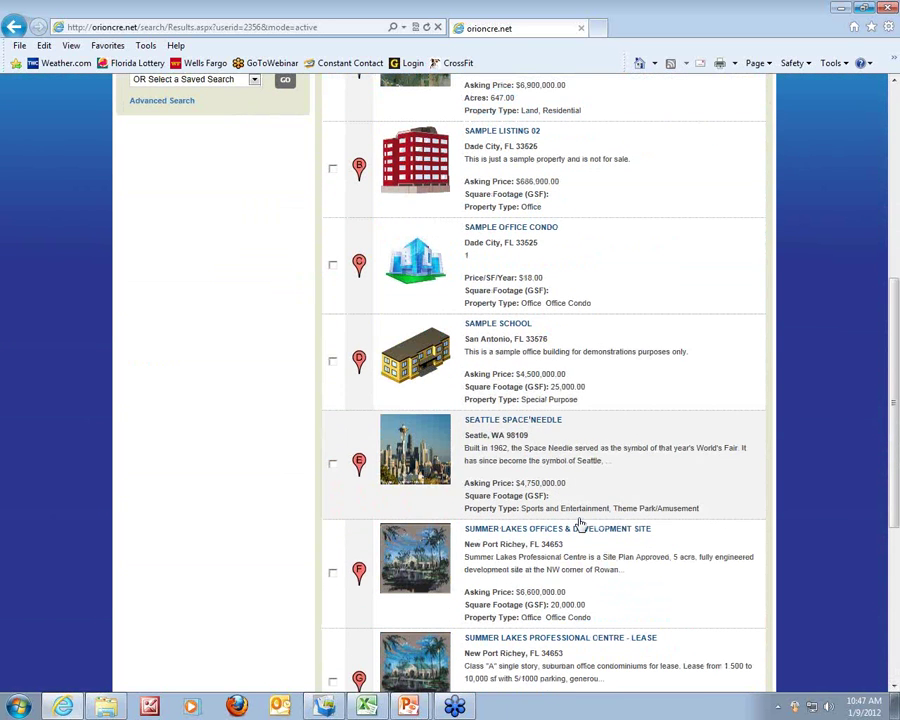
scroll(583, 524, "down", 4)
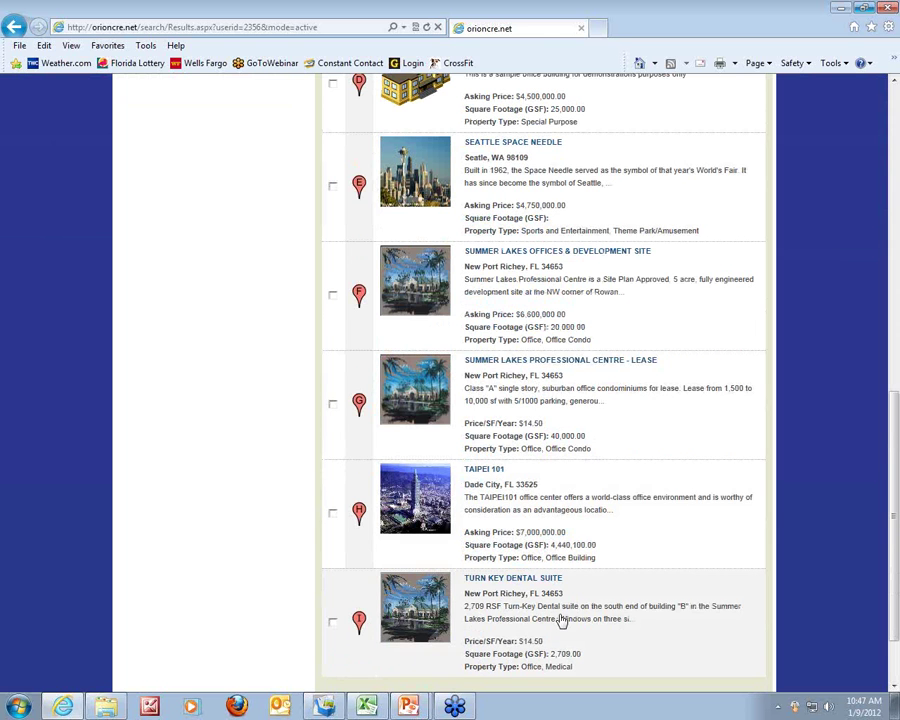
scroll(574, 640, "down", 2)
scroll(575, 605, "up", 10)
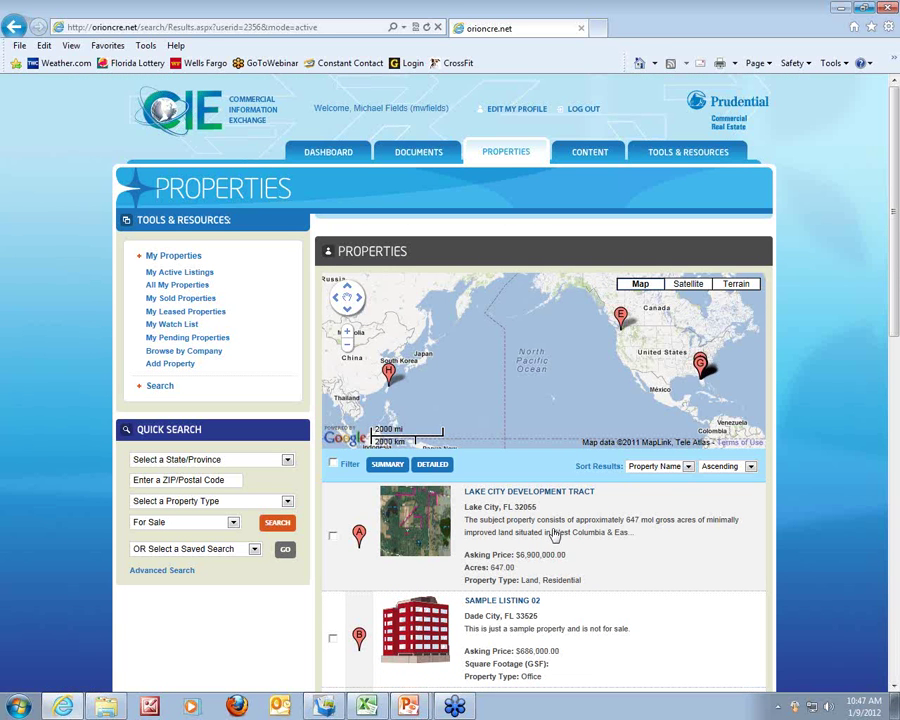
- Run an advanced property search with the additional options shown, using 4441 as the address
left_click(509, 153)
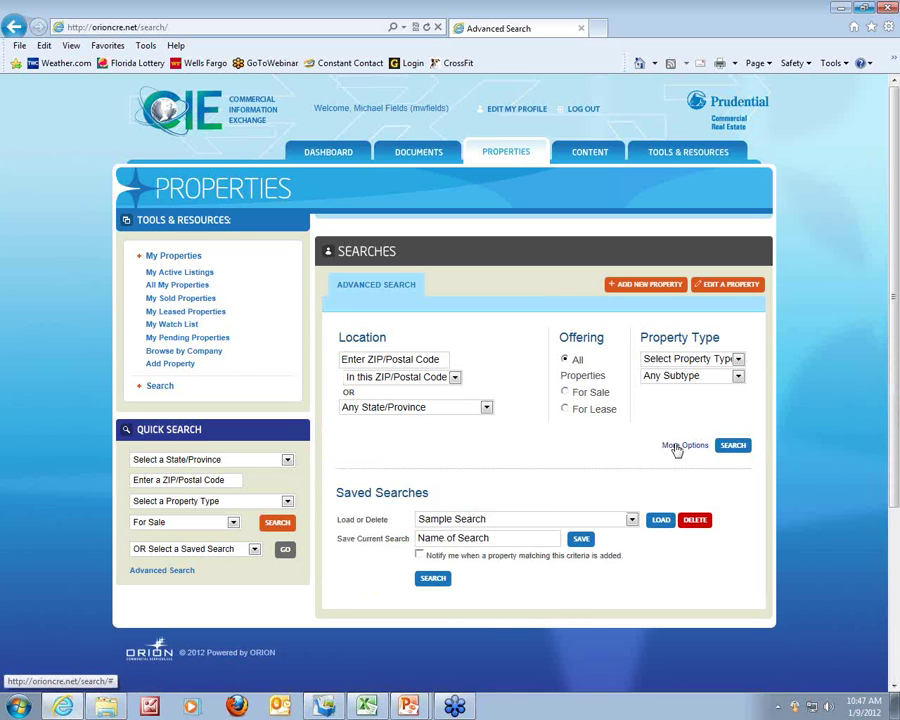
left_click(677, 449)
scroll(800, 368, "down", 1)
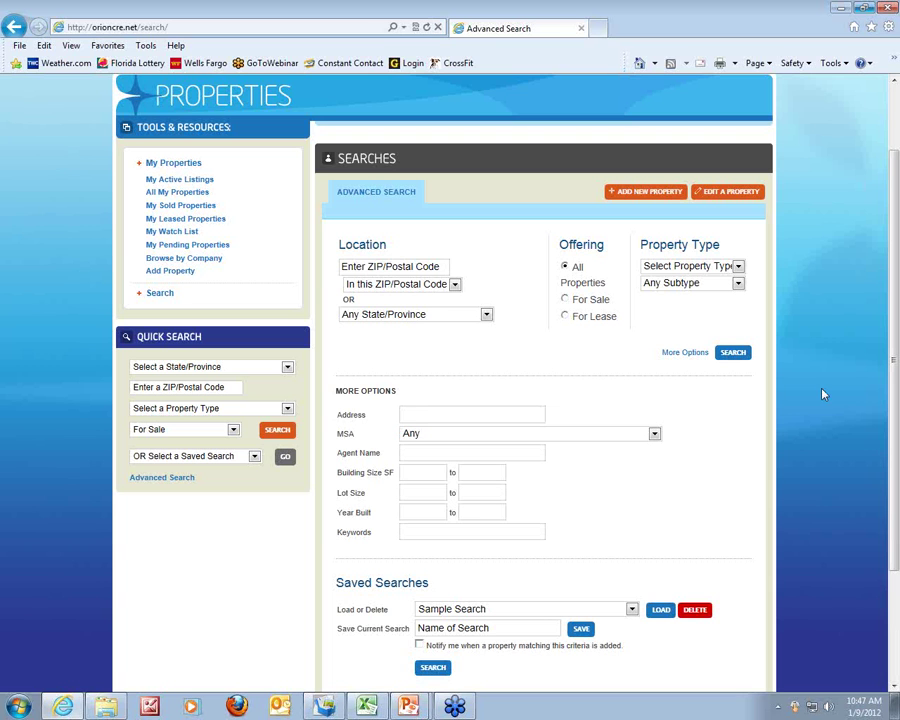
type("4441")
scroll(735, 262, "down", 1)
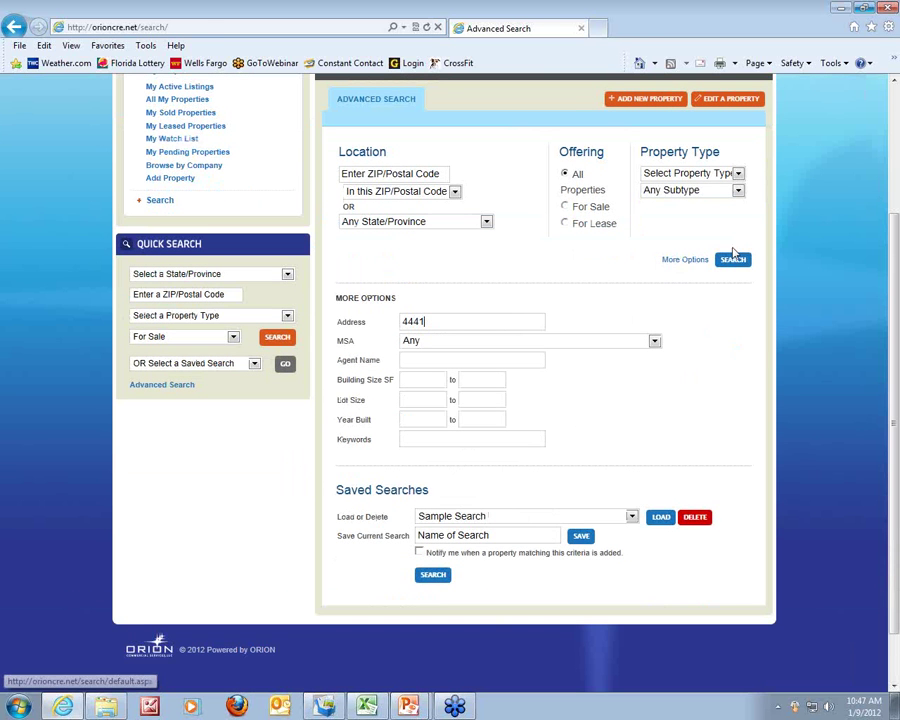
left_click(733, 260)
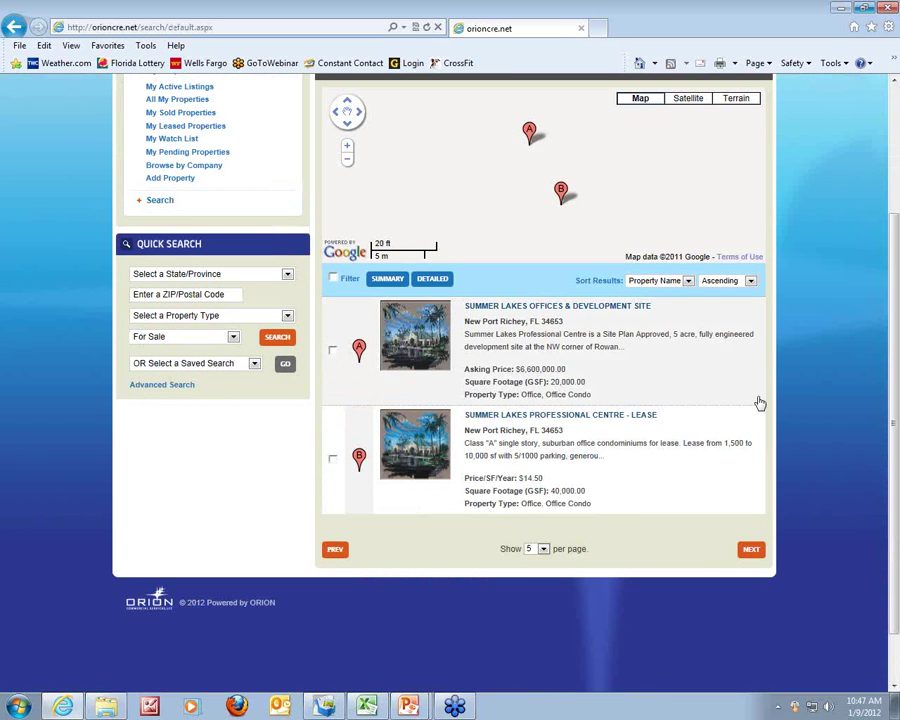
- Open the Summer Lakes Offices & Development Site listing and view its details, photos and documents
scroll(823, 372, "up", 1)
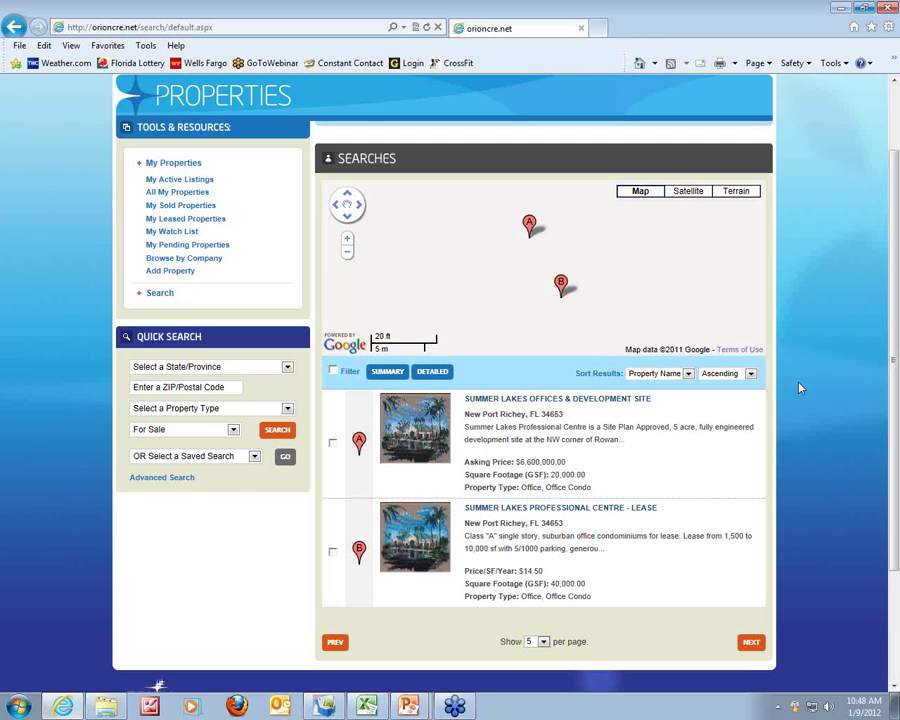
left_click(510, 437)
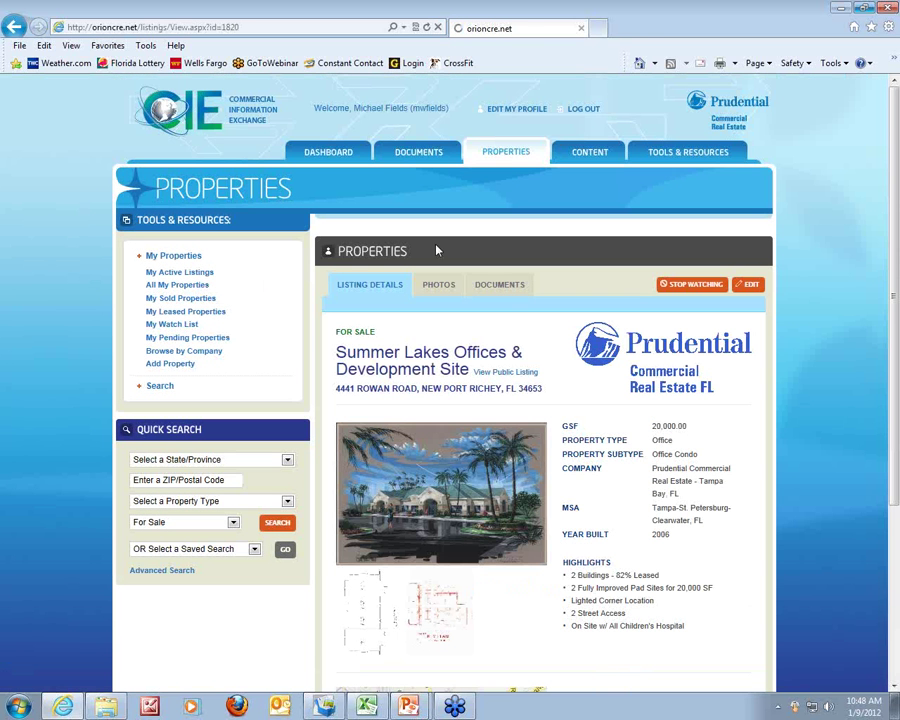
scroll(761, 571, "down", 2)
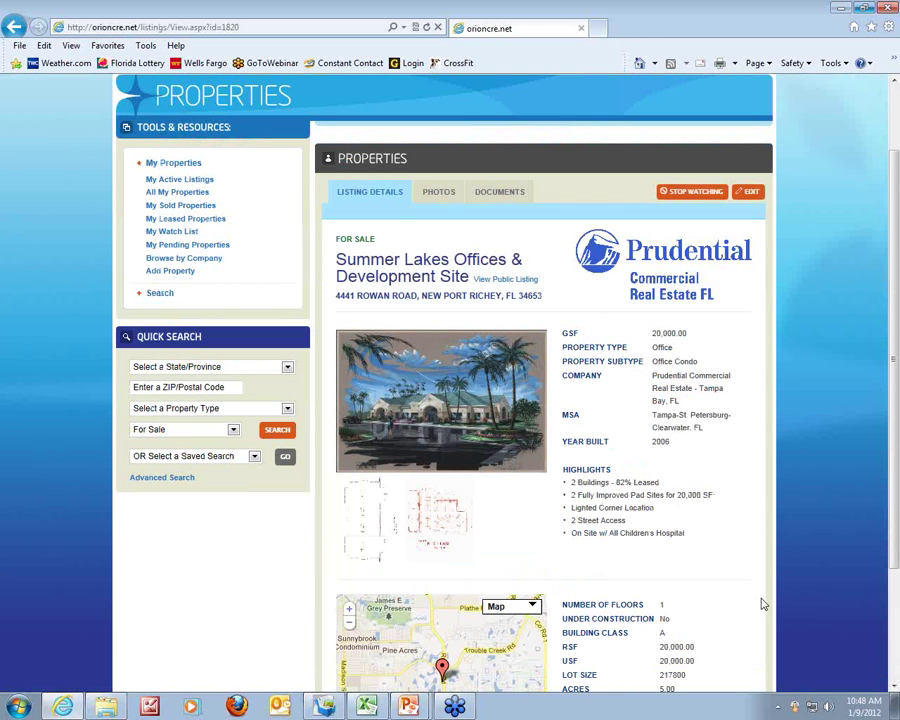
left_click(440, 196)
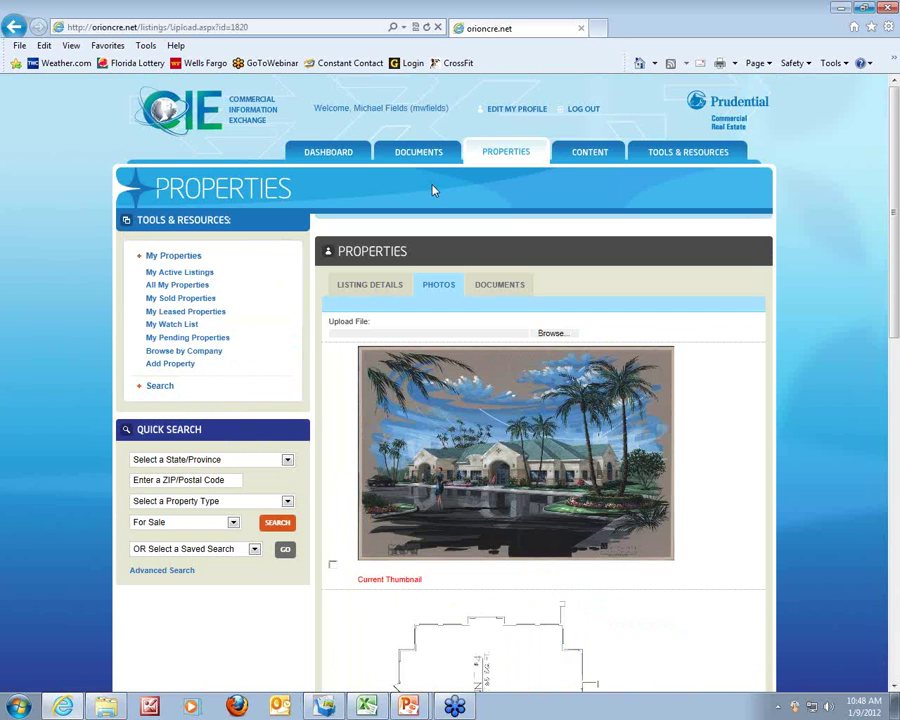
left_click(498, 285)
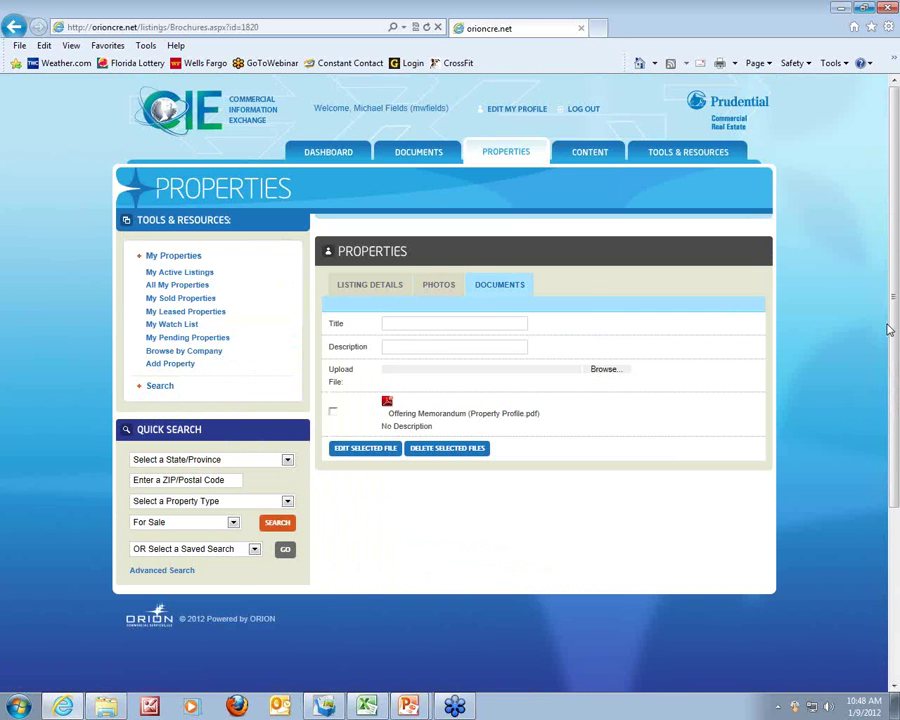
- Return to the listing details, open the listing's edit form to review its location fields, and cancel the editing
left_click(357, 285)
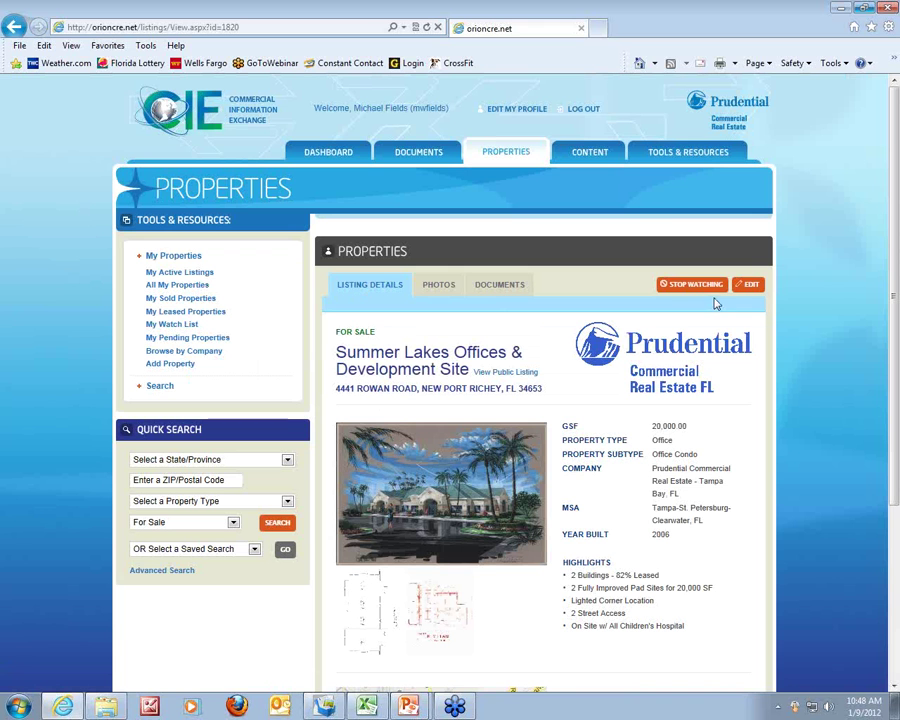
left_click(748, 284)
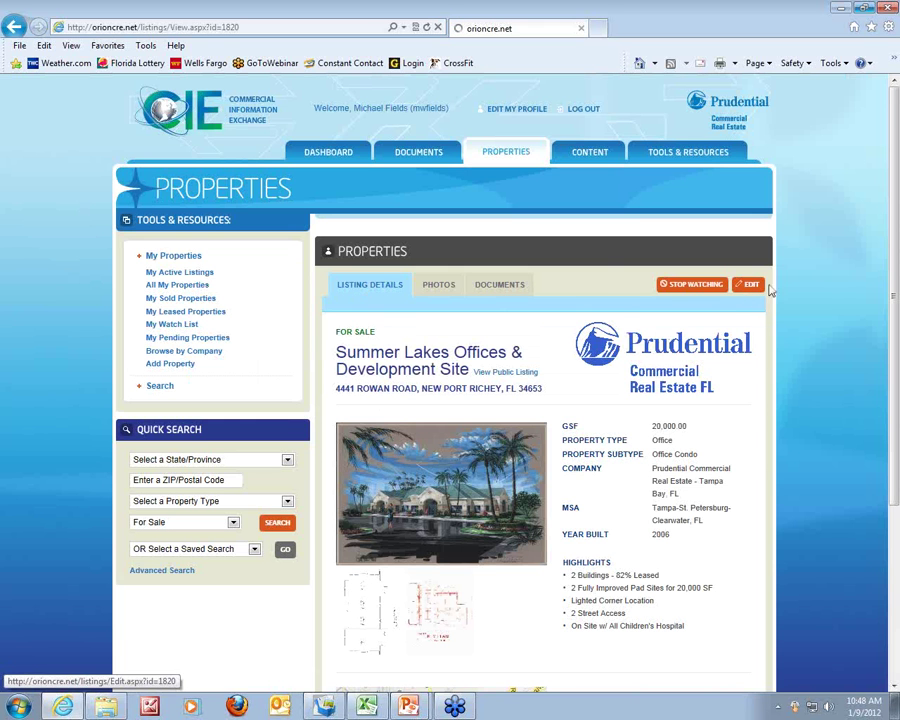
scroll(818, 297, "down", 2)
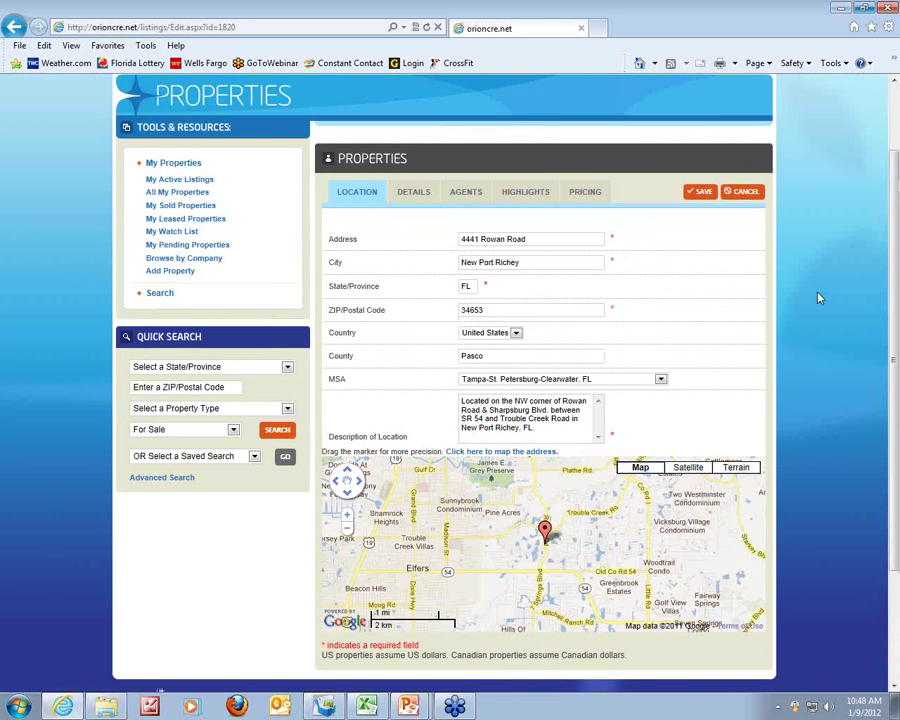
left_click(745, 191)
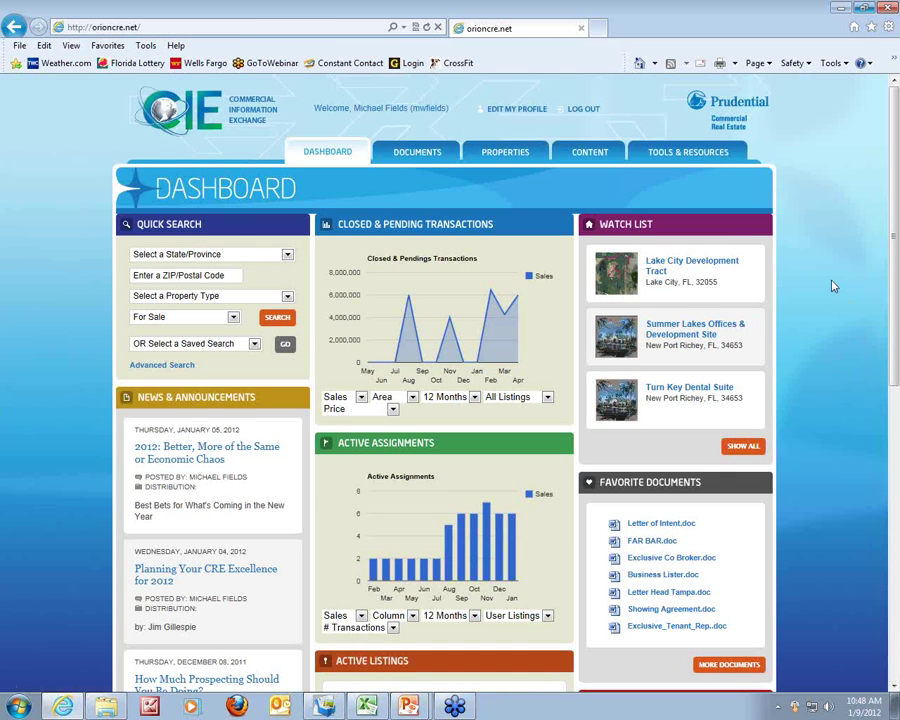
- Open the list of own active properties through the property editing option and look over its listings
left_click(503, 153)
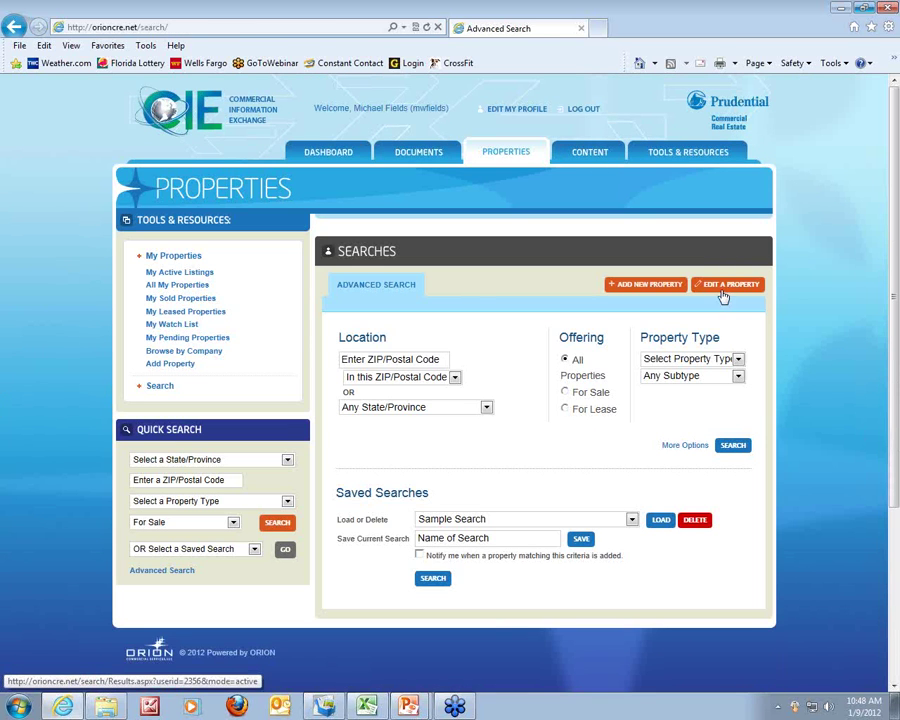
left_click(729, 284)
scroll(800, 290, "down", 1)
scroll(810, 292, "down", 3)
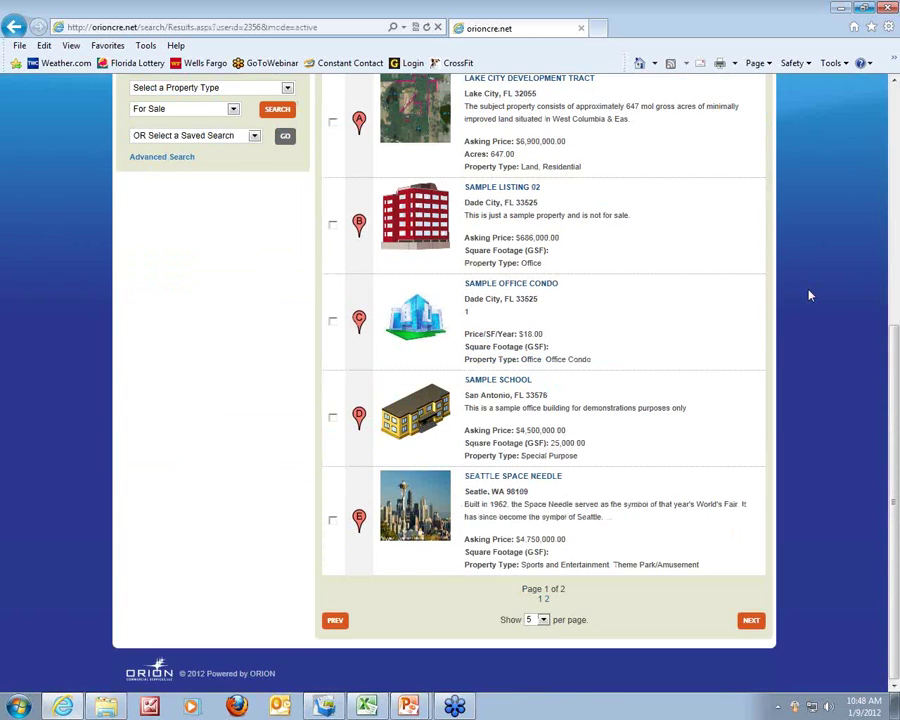
scroll(810, 292, "up", 2)
scroll(722, 231, "up", 3)
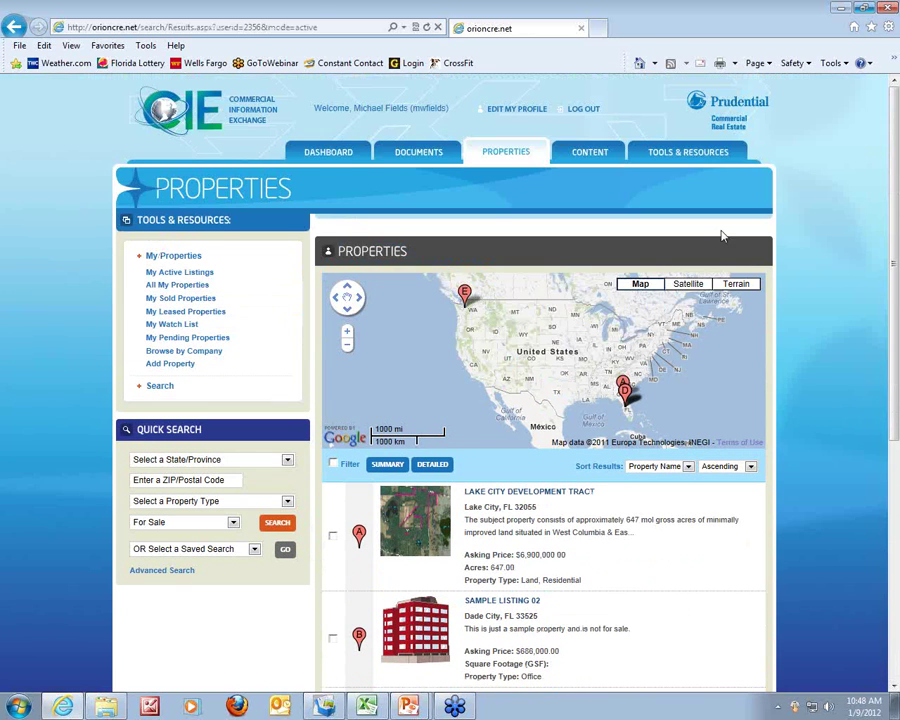
scroll(814, 324, "down", 4)
scroll(813, 328, "down", 1)
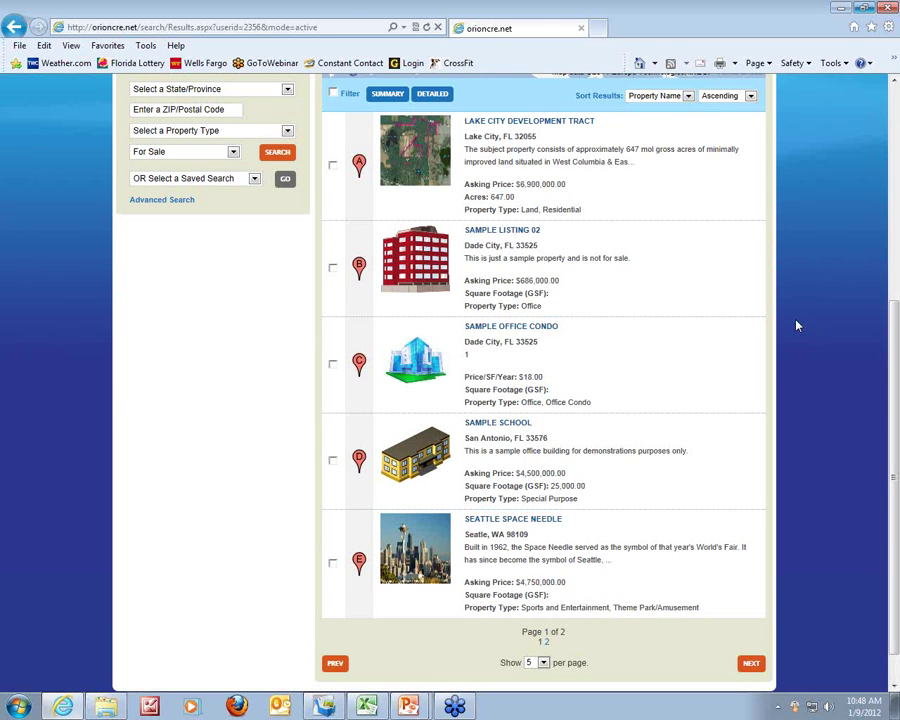
scroll(800, 325, "up", 5)
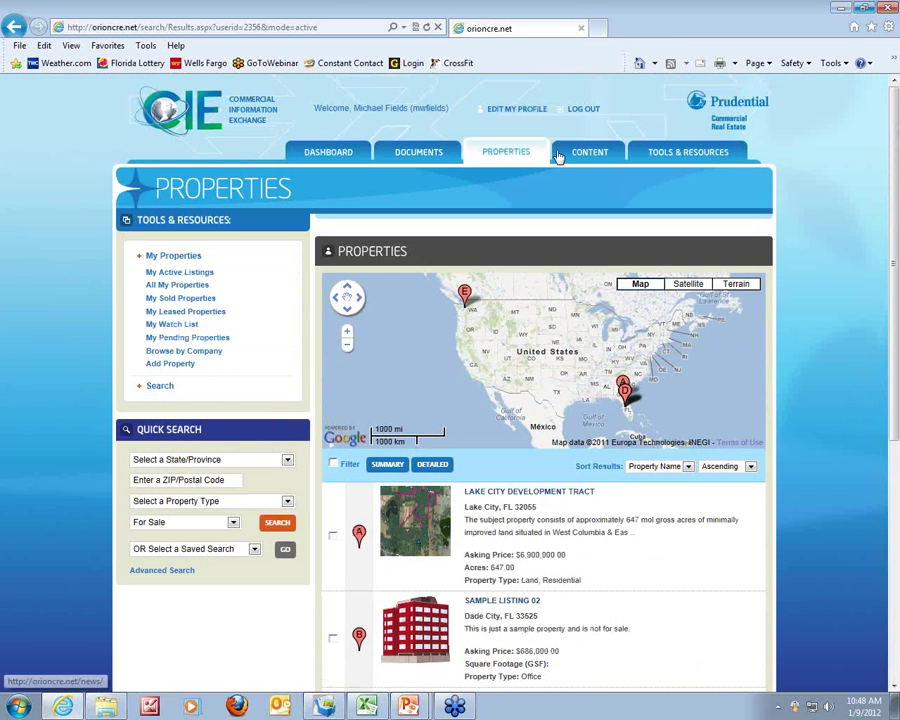
- Go back to the property search page and display all of your own properties, regardless of status
left_click(506, 152)
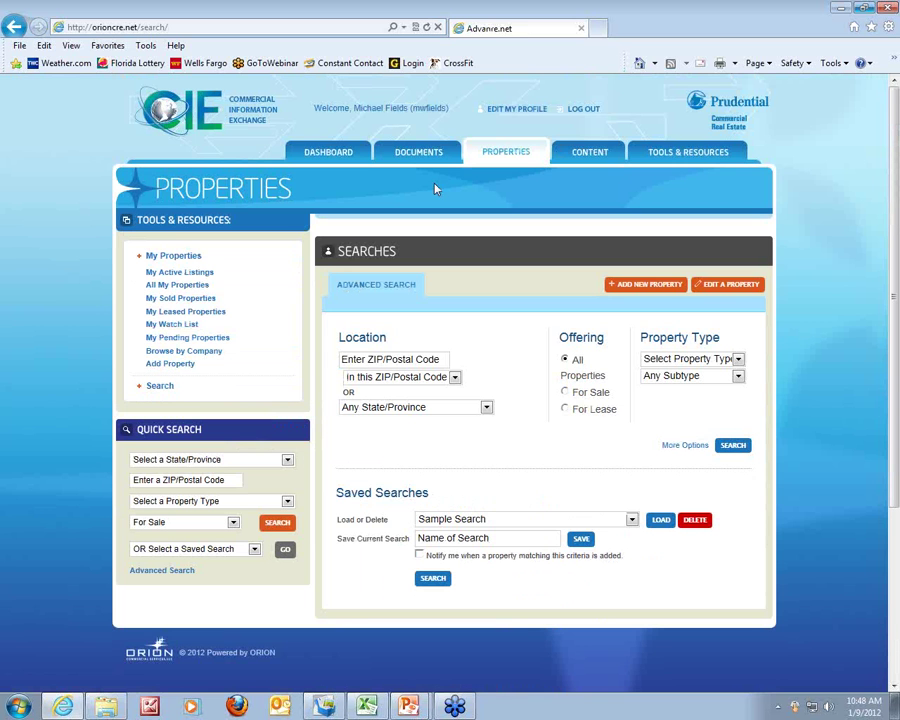
left_click(169, 287)
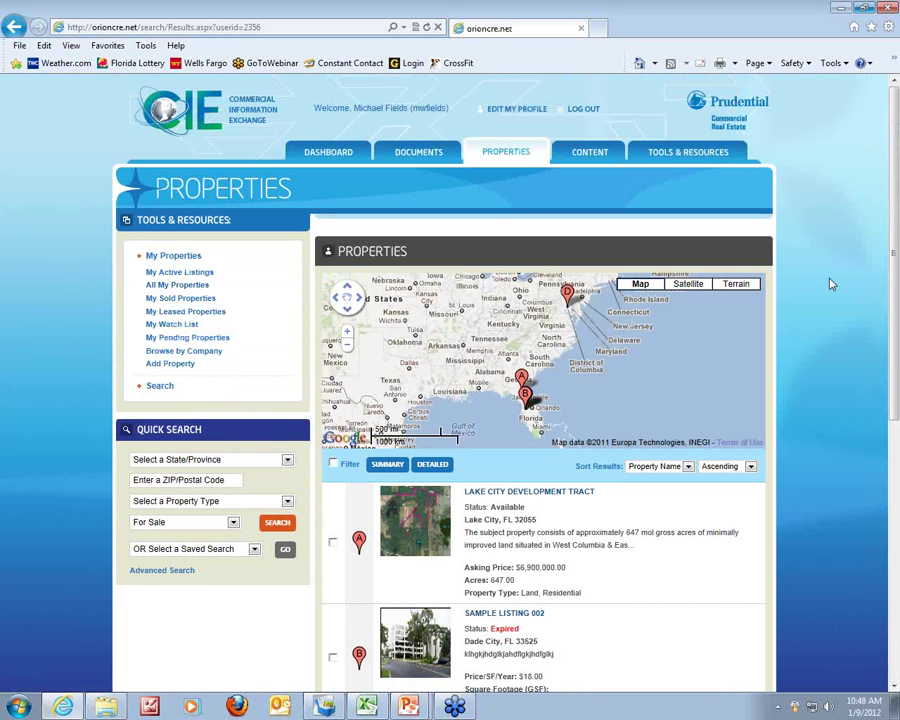
- Look over the first page of own properties and increase the number of listings shown per page
scroll(853, 300, "down", 5)
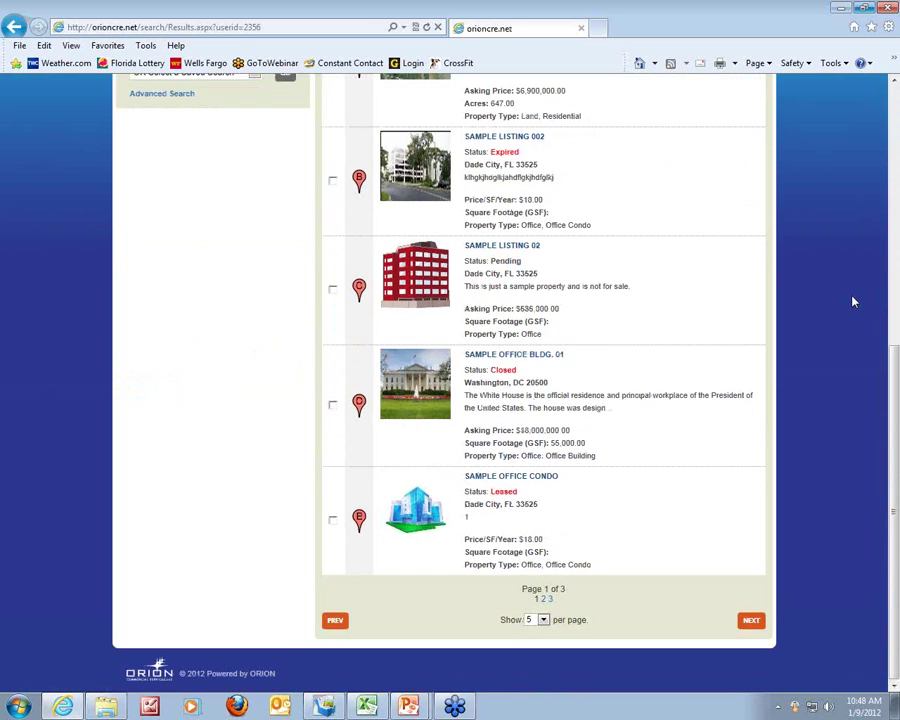
scroll(853, 300, "up", 2)
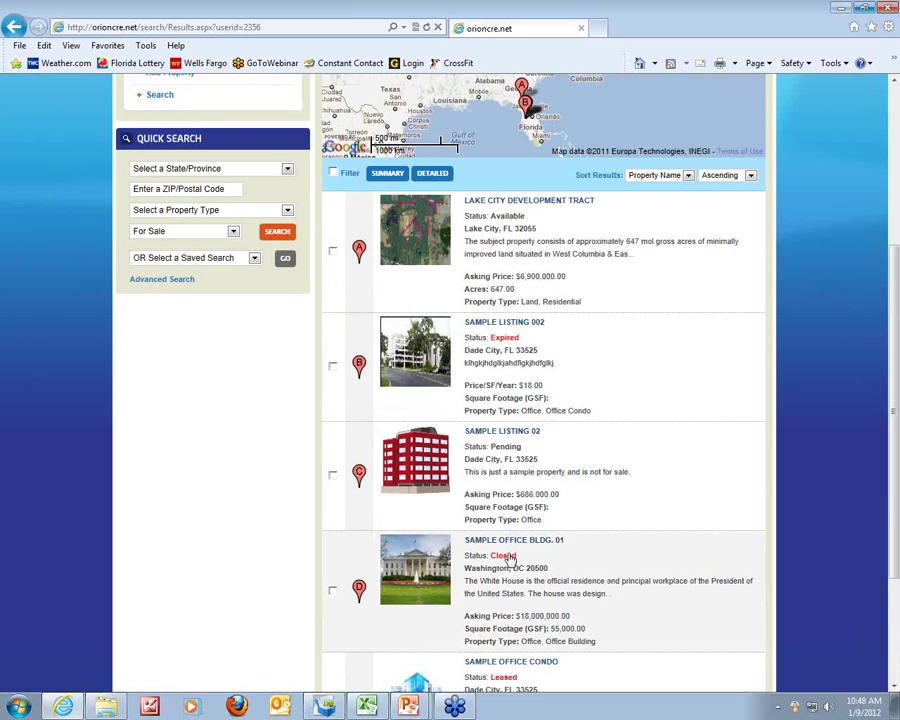
scroll(523, 553, "down", 1)
scroll(523, 553, "down", 2)
left_click(541, 620)
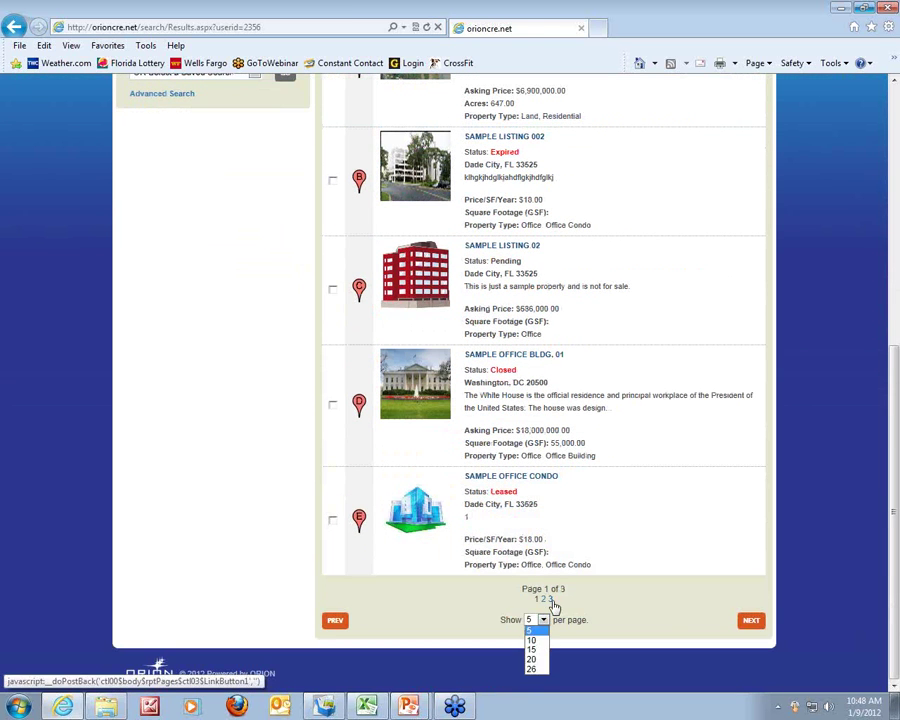
left_click(533, 664)
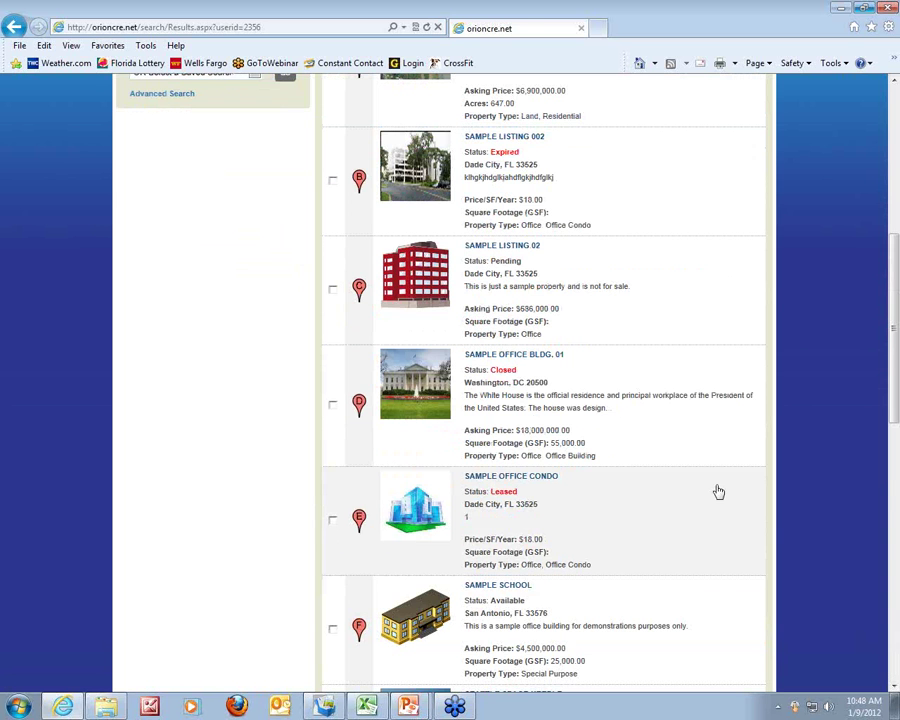
- Examine the expanded list of own properties and the status of each listing
scroll(721, 491, "down", 3)
scroll(721, 491, "down", 5)
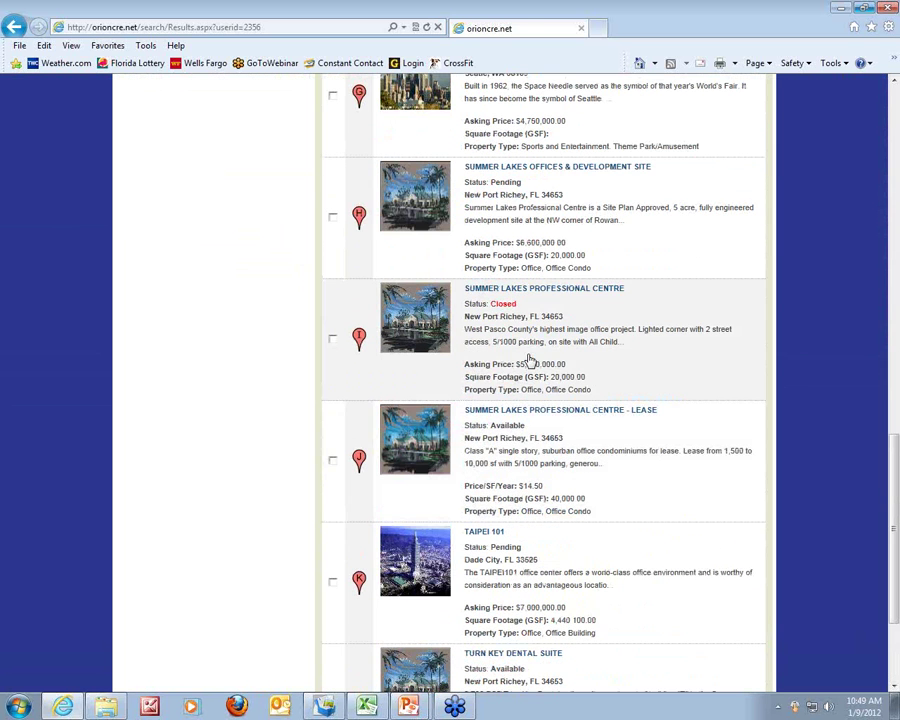
scroll(524, 380, "down", 2)
scroll(505, 470, "up", 9)
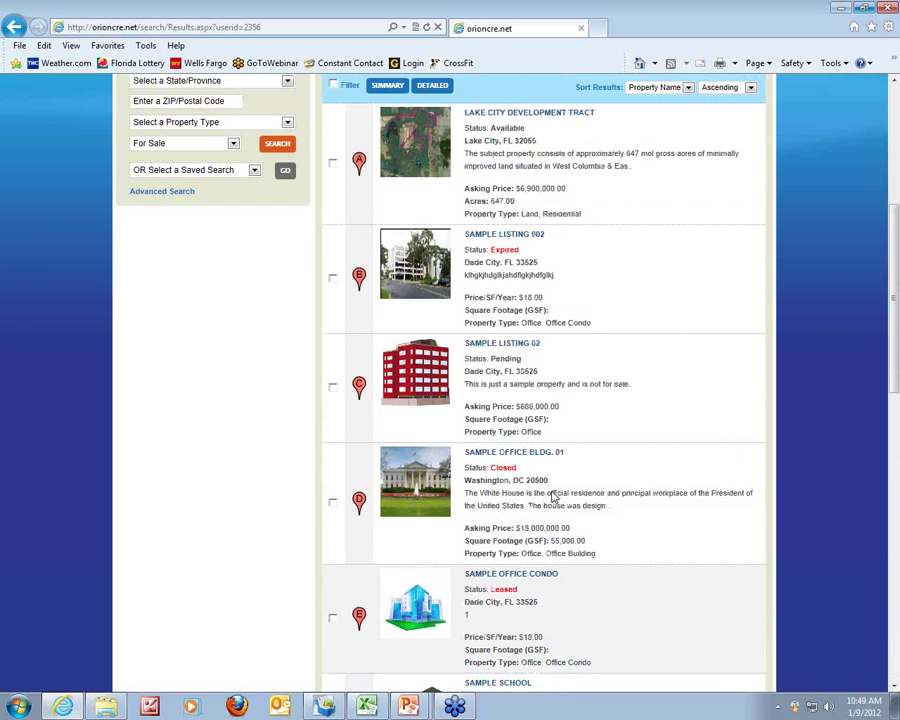
scroll(555, 497, "up", 2)
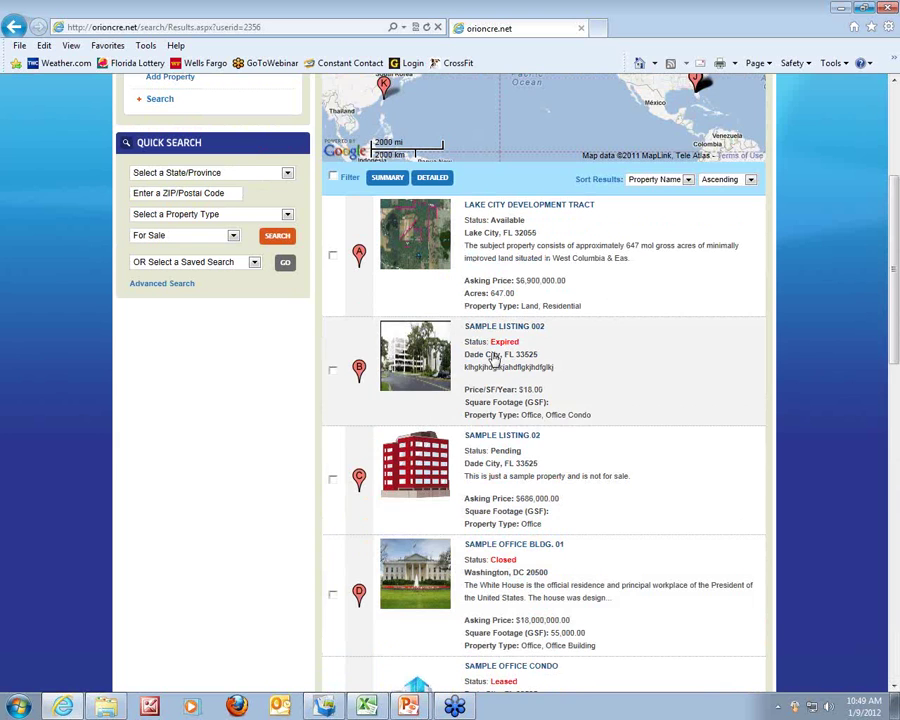
- Open the expired Sample Listing 002, check the property details in its edit form, and cancel the editing
left_click(416, 354)
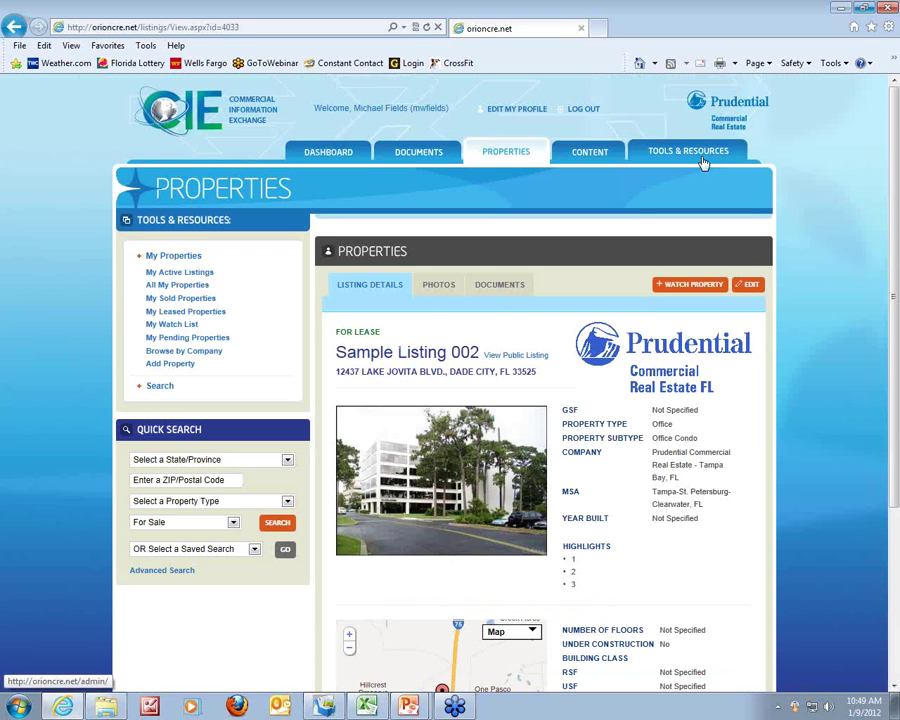
left_click(752, 286)
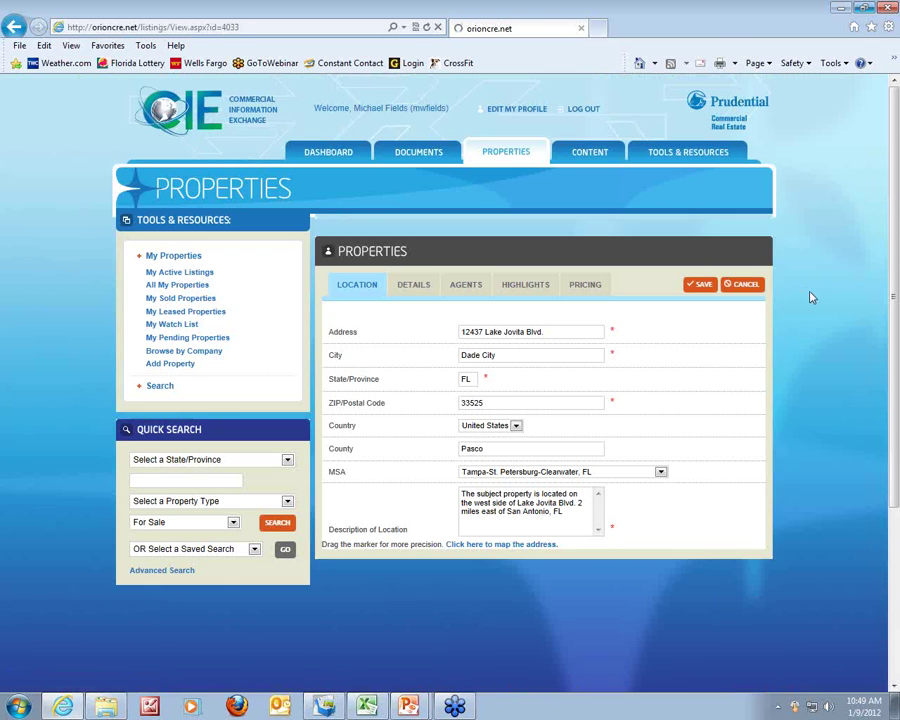
left_click(413, 286)
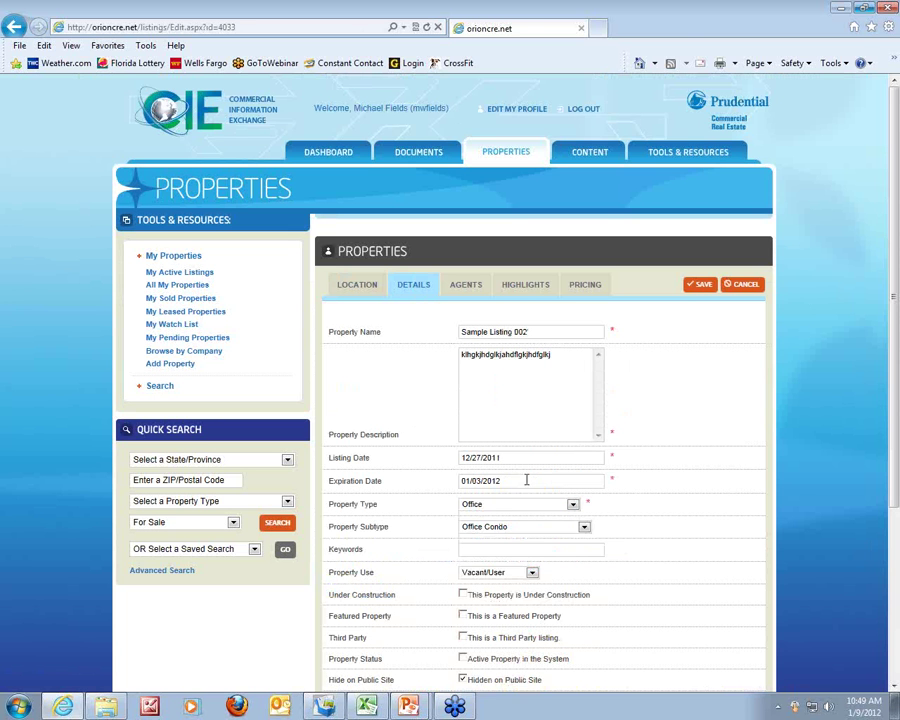
left_click(746, 285)
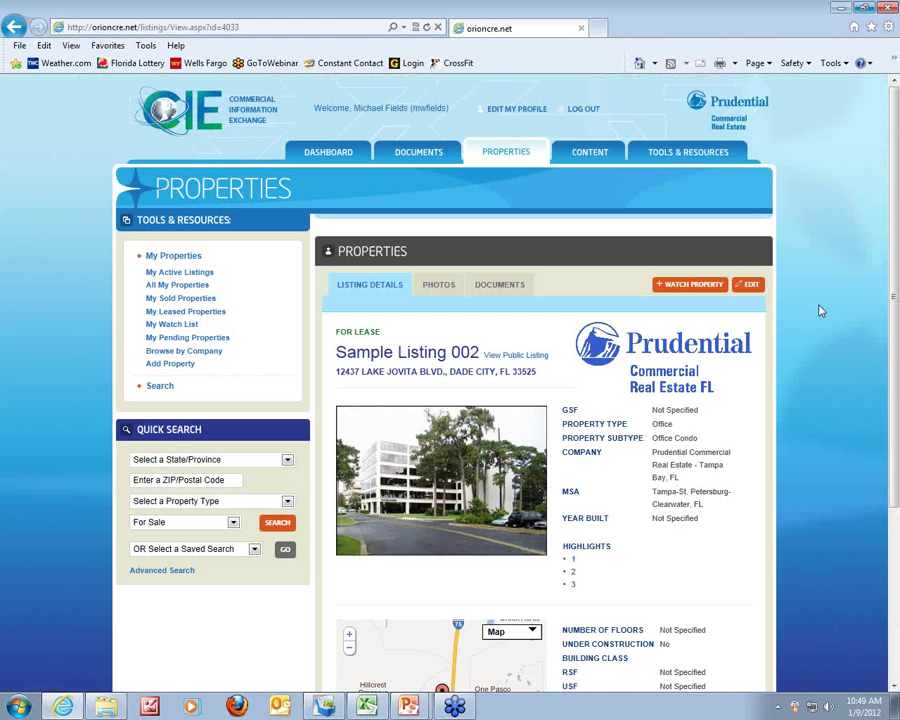
scroll(816, 310, "down", 2)
scroll(818, 312, "up", 2)
- Return to the advanced property search, expand its additional options, and enter the listing's street number as the address
left_click(508, 153)
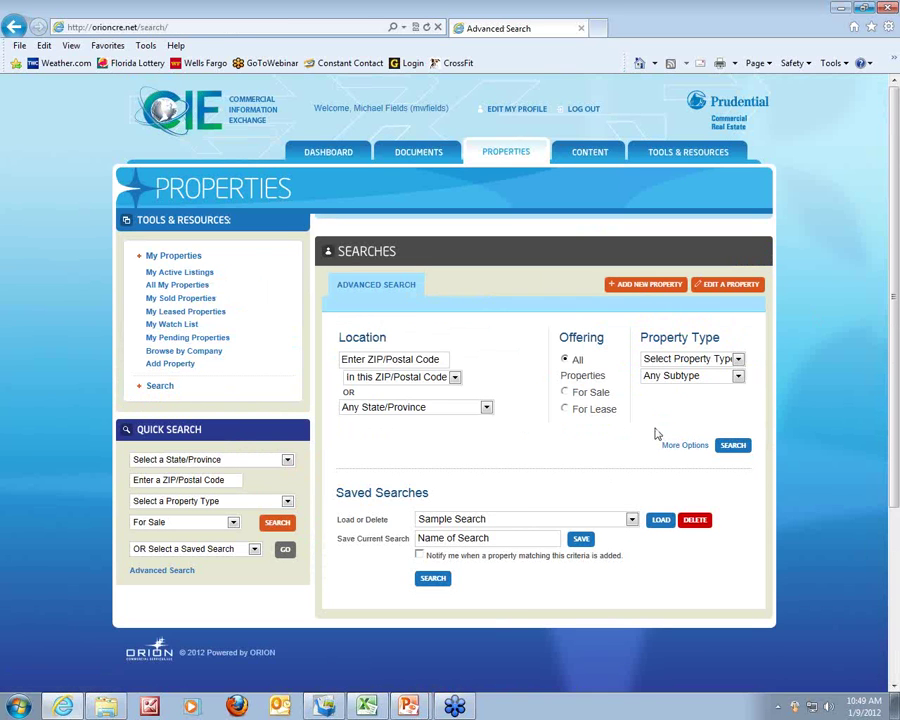
left_click(683, 446)
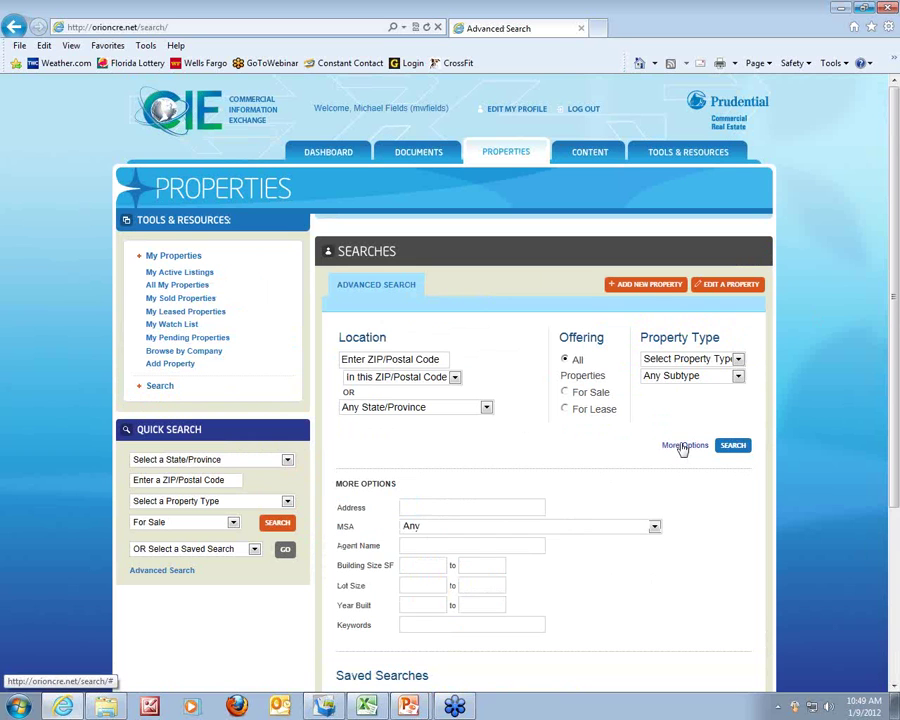
left_click(420, 506)
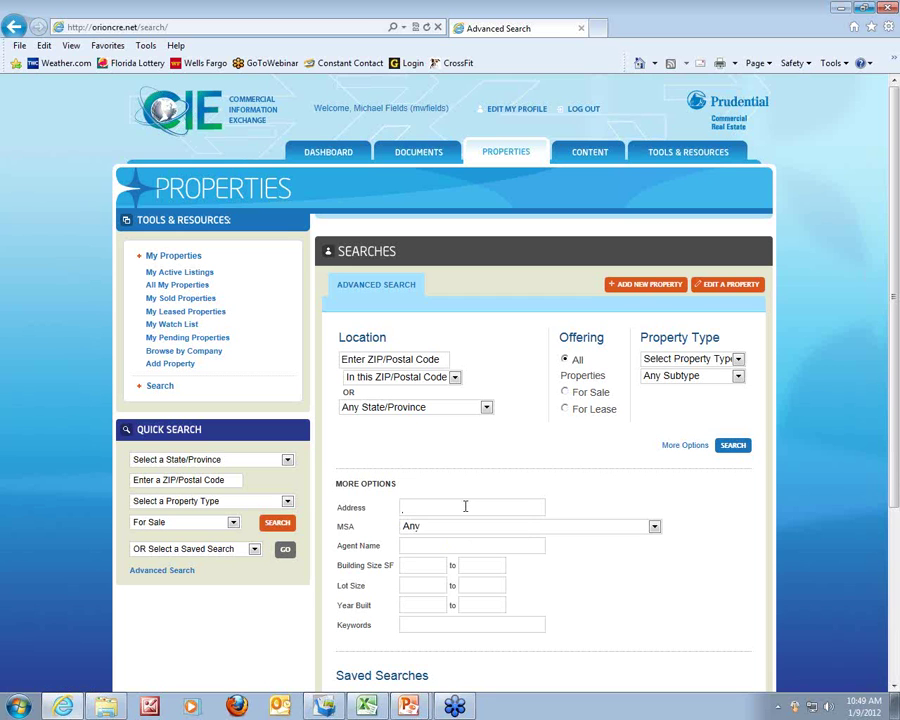
type("12437")
- Display all of your own properties again and look through the first page of listings
left_click(180, 287)
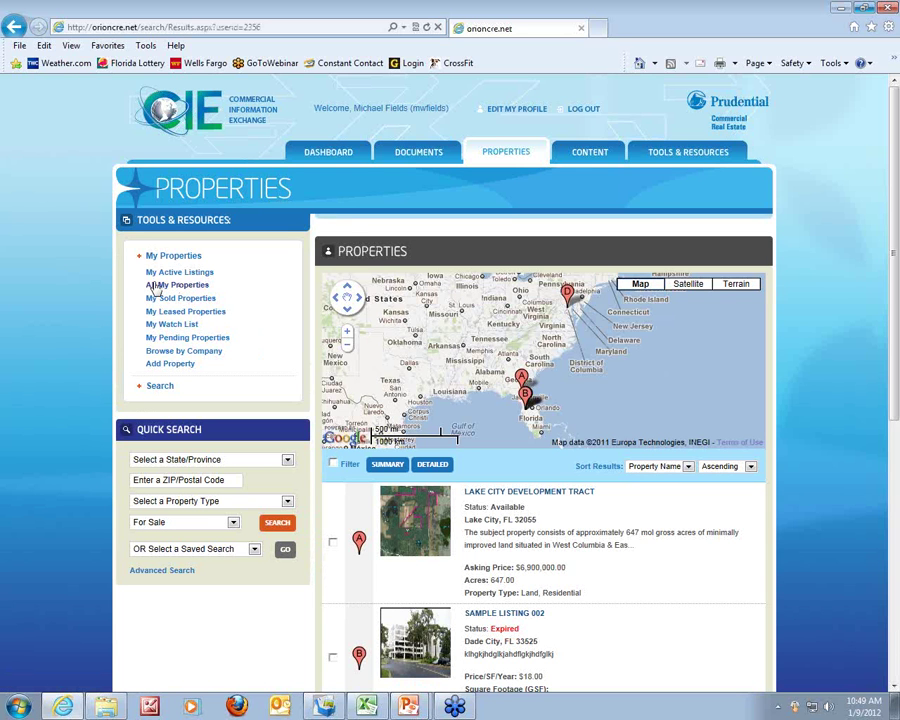
scroll(608, 468, "down", 4)
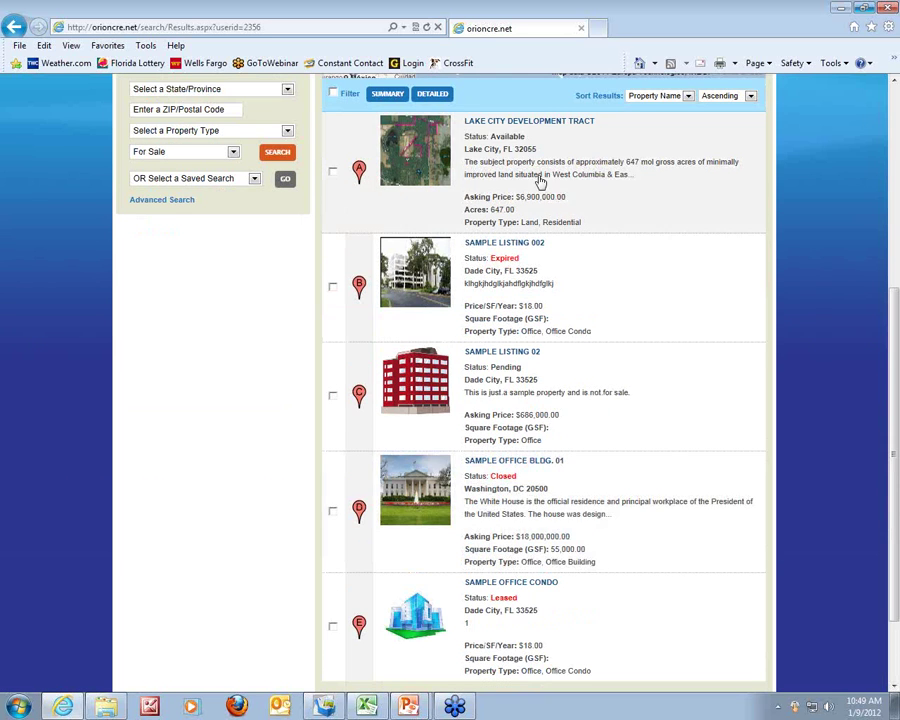
scroll(538, 398, "down", 2)
scroll(560, 382, "up", 6)
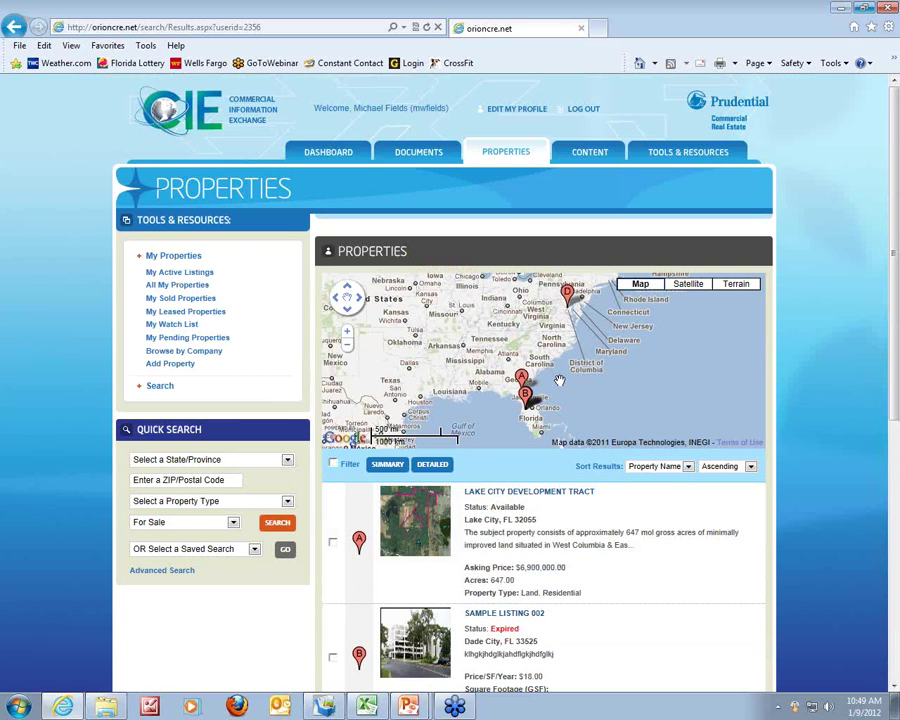